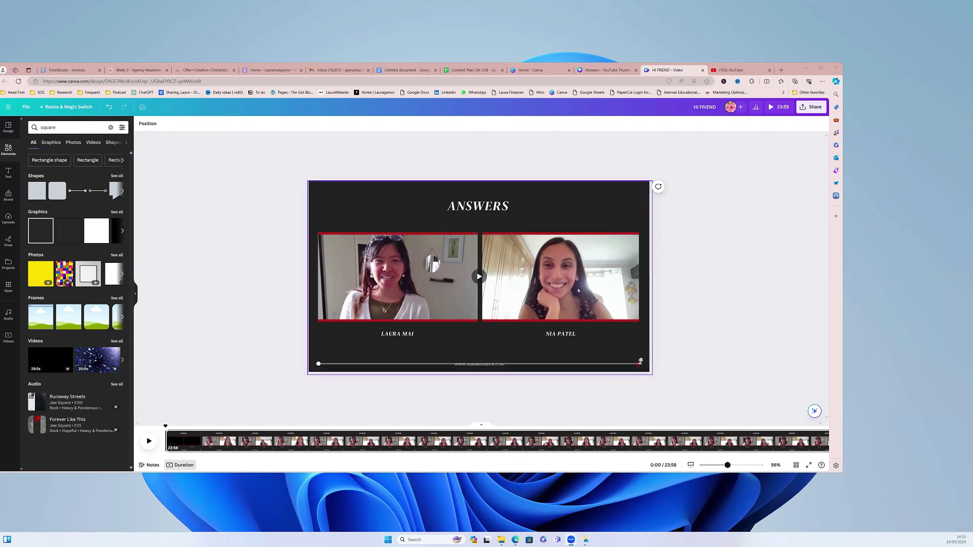
Open the recent Answers YouTube thumbnail design from the Canva home page and go to its page 3.
click(532, 69)
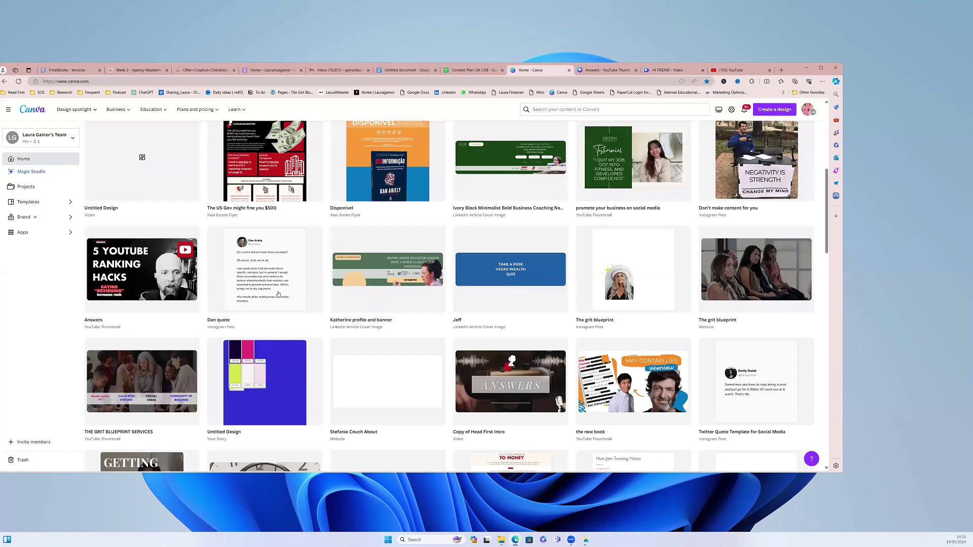
scroll(295, 298, up, 3)
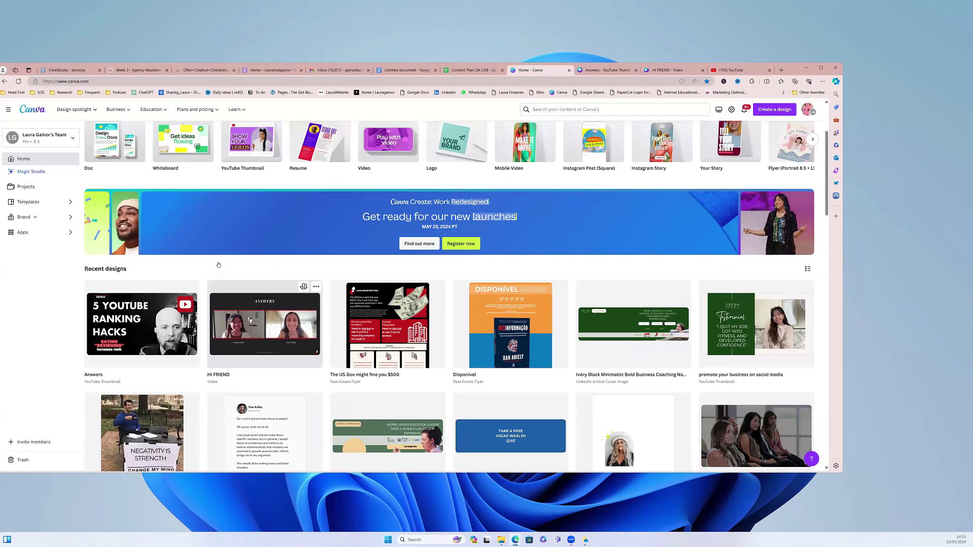
scroll(137, 153, down, 3)
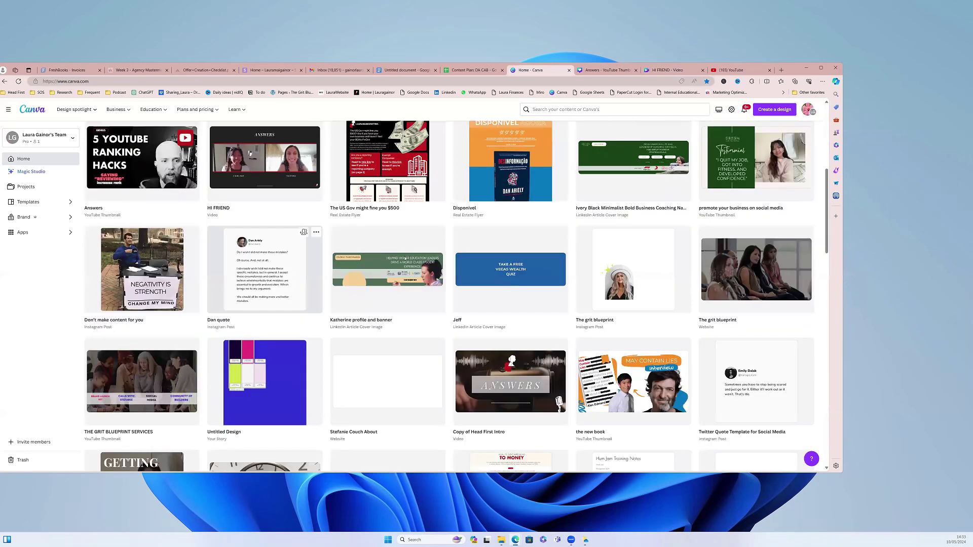
scroll(405, 258, down, 5)
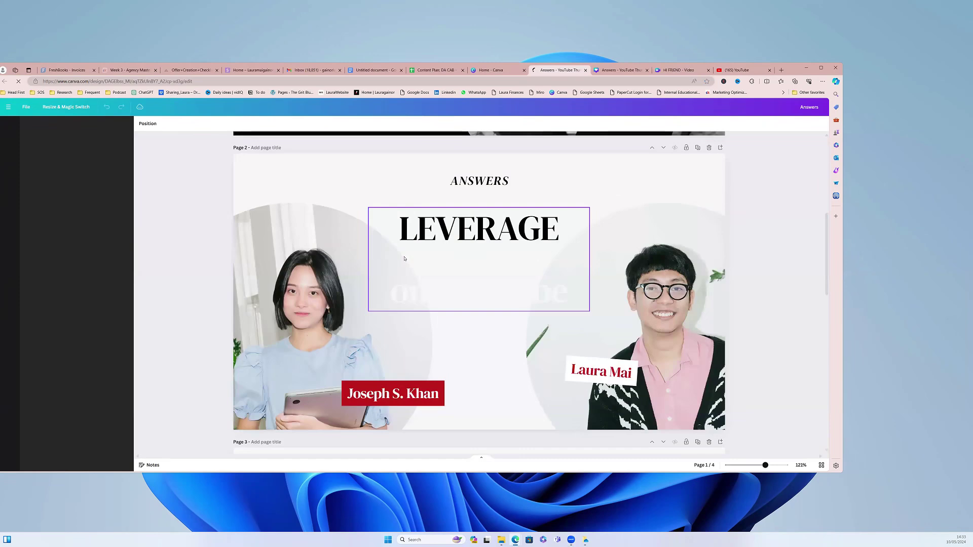
scroll(404, 258, down, 3)
scroll(404, 258, down, 5)
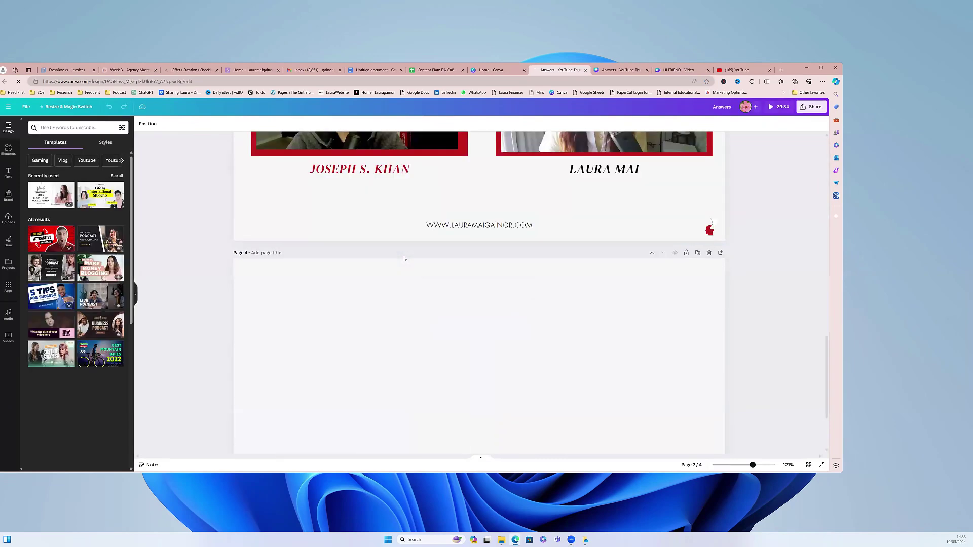
scroll(404, 258, up, 2)
scroll(403, 256, up, 2)
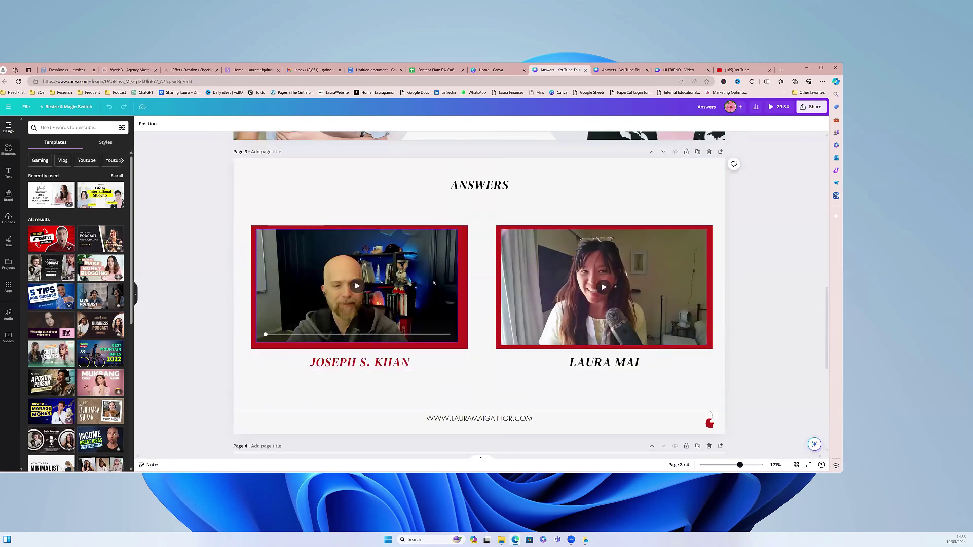
Shift the left speaker's video slightly to the right inside its red frame on page 3.
drag(261, 235, 323, 248)
drag(370, 278, 355, 280)
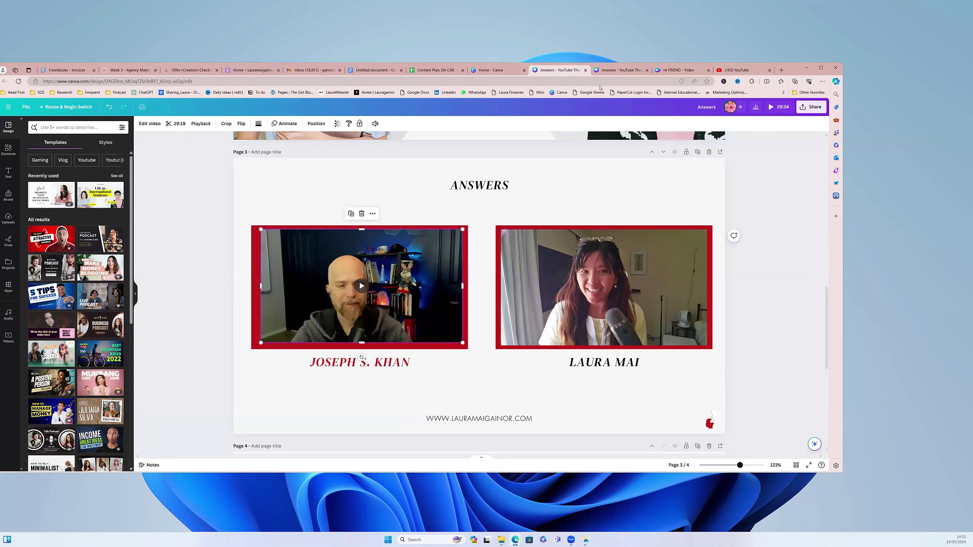
Check the second browser tab holding the same Answers design and close that duplicate tab.
click(613, 69)
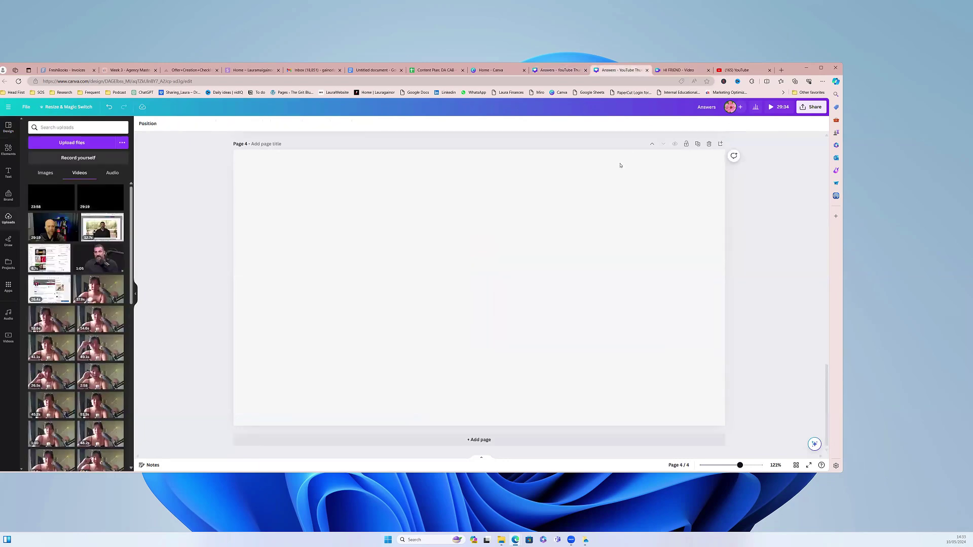
scroll(620, 165, up, 5)
scroll(621, 165, down, 4)
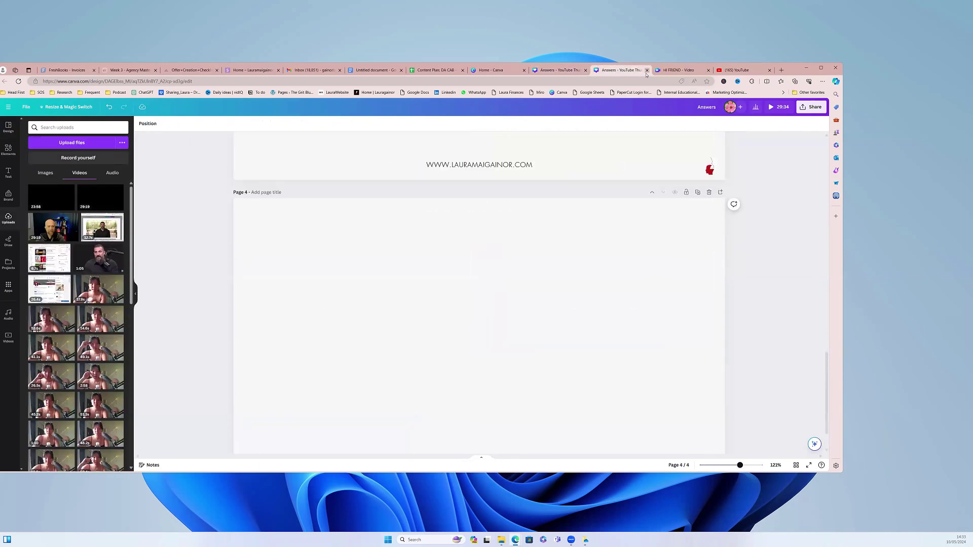
click(647, 70)
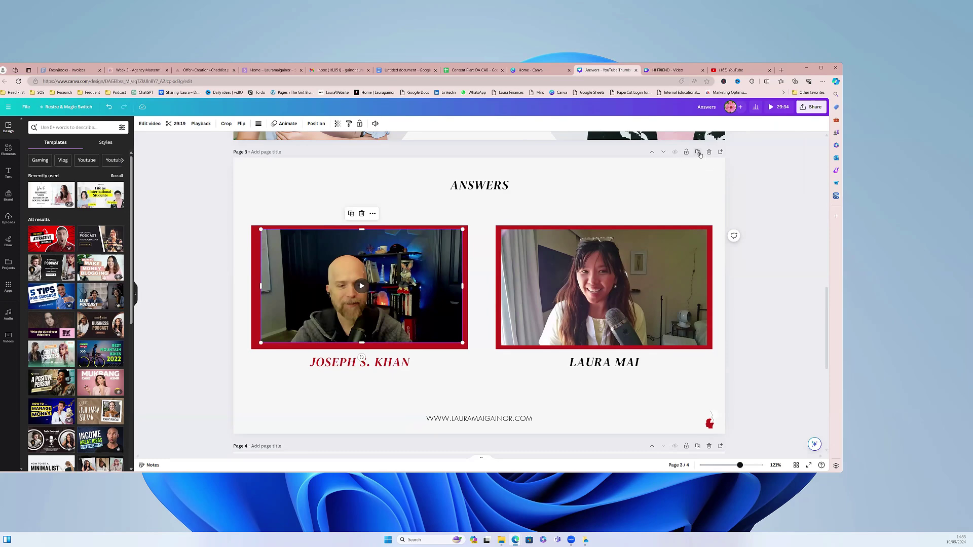
Duplicate page 3 and remove the title, both framed videos, name labels, website text and logo from the copy.
click(698, 152)
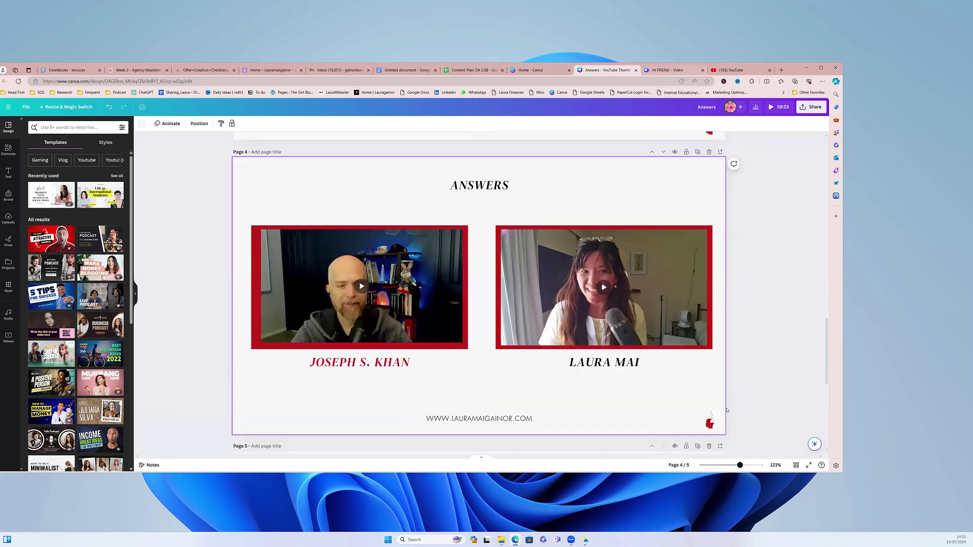
drag(727, 410, 282, 173)
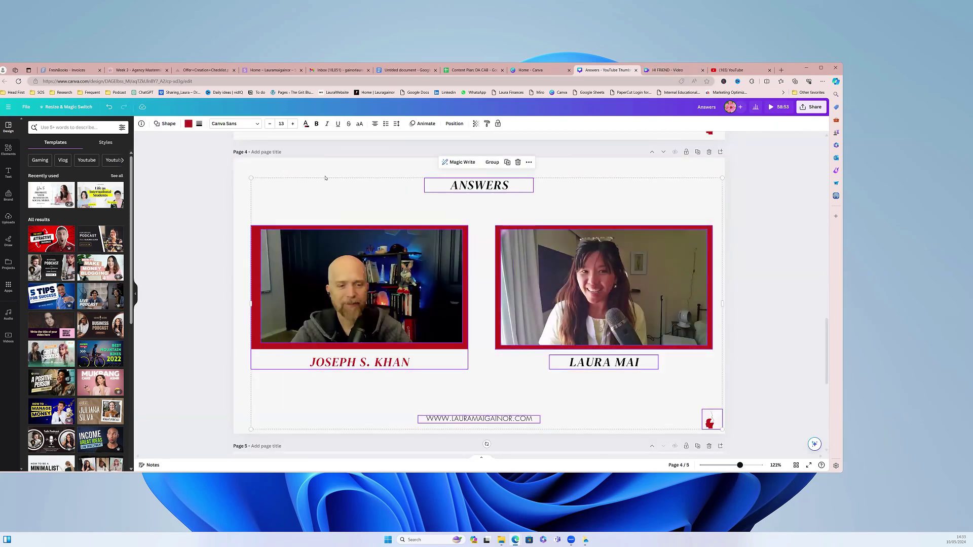
key(ctrl+x)
click(659, 71)
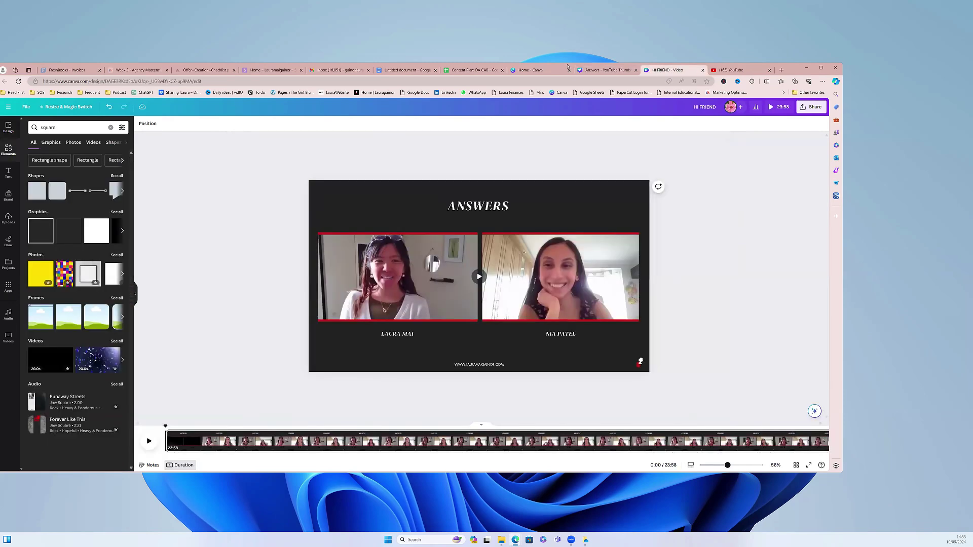
click(607, 71)
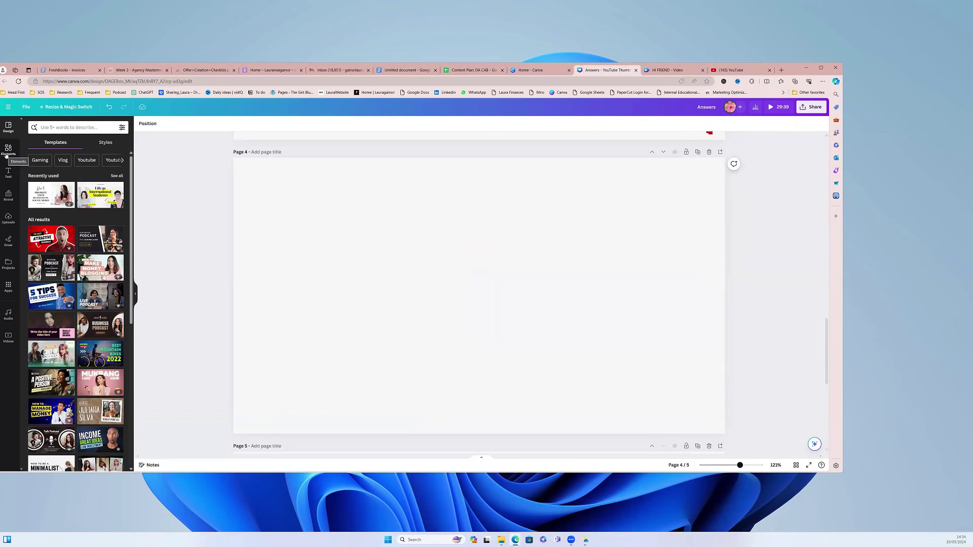
Show the uploaded videos in the media library.
click(9, 218)
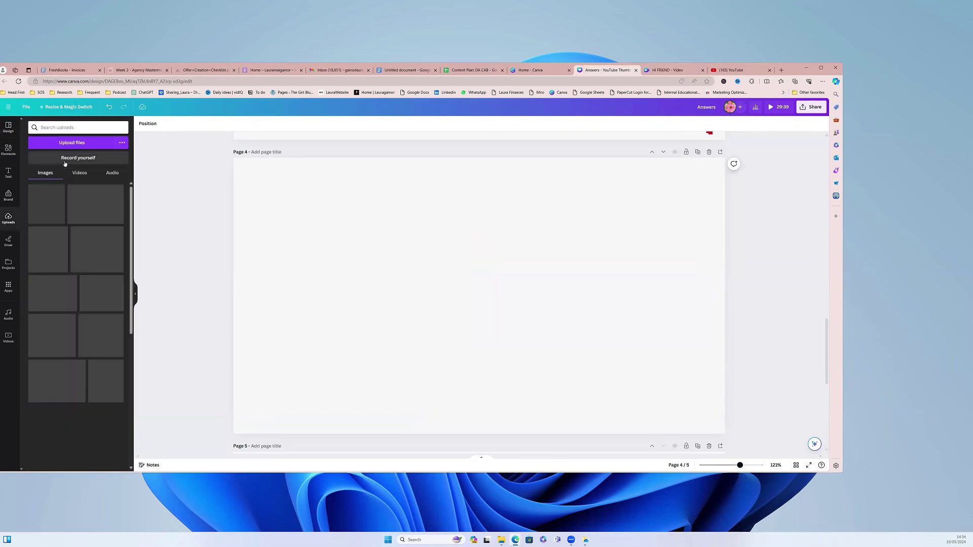
click(79, 173)
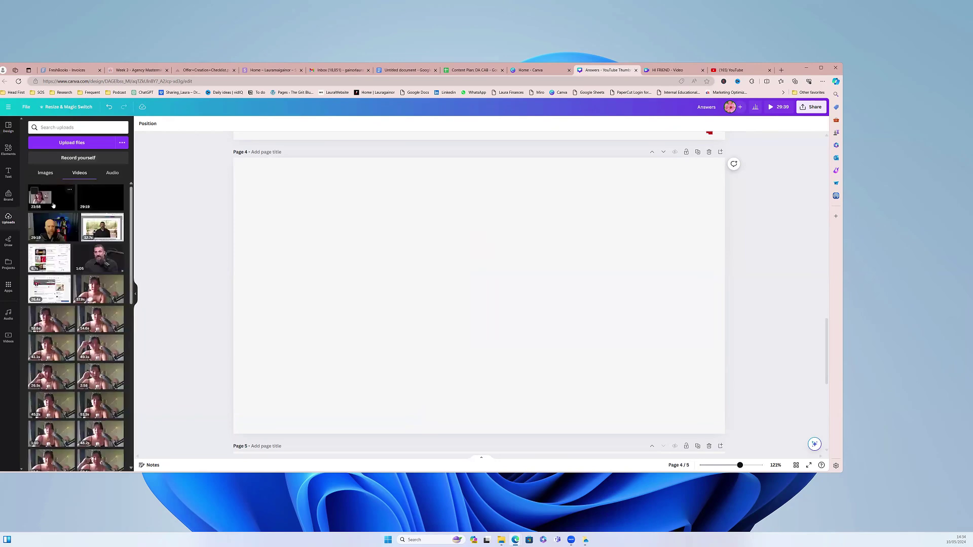
click(79, 147)
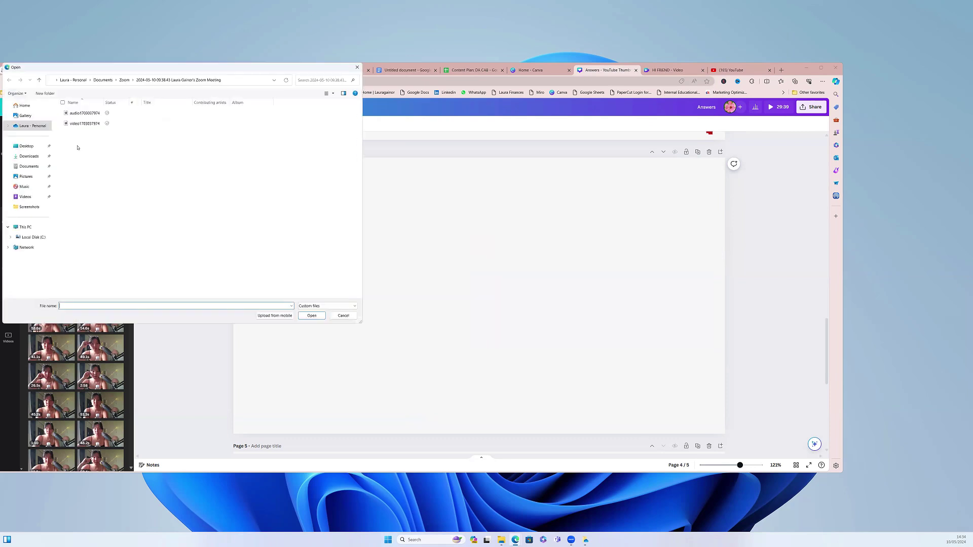
click(83, 124)
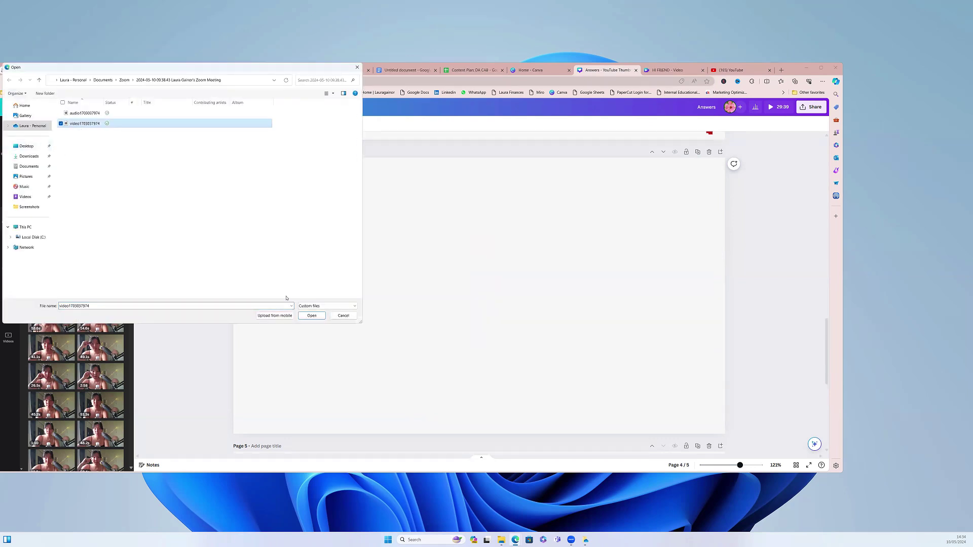
click(312, 316)
click(356, 67)
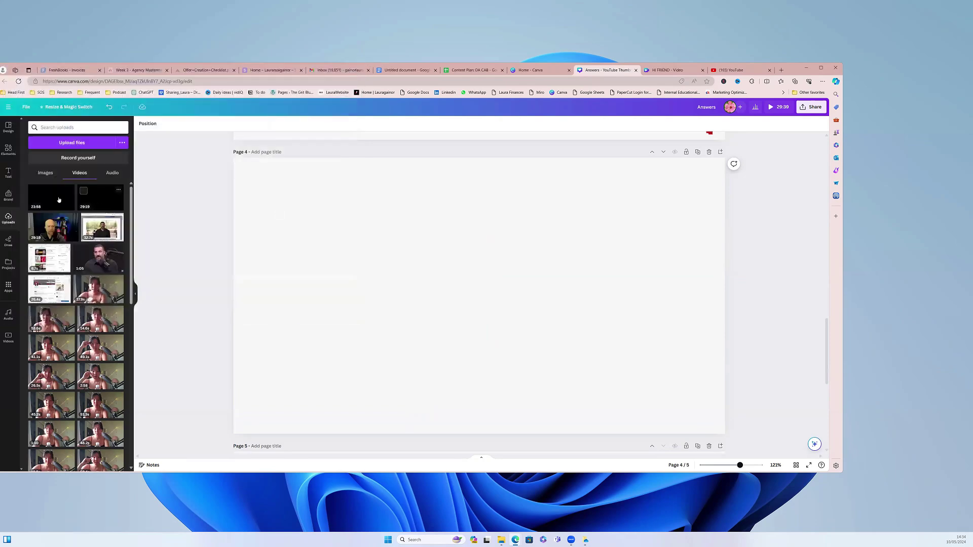
Place the uploaded 23:58 two-speaker video on the empty page 4, pause it, and enlarge it to fill the page.
drag(59, 199, 292, 232)
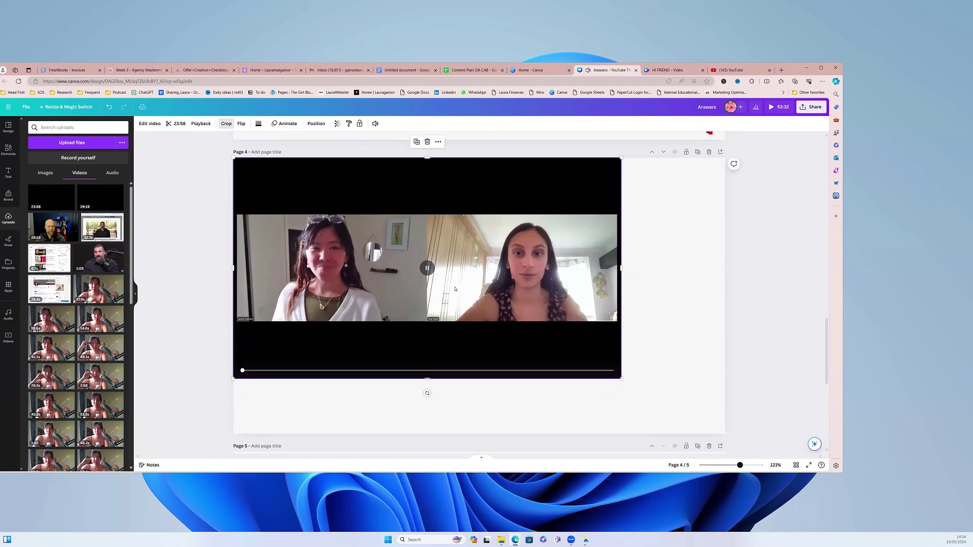
click(427, 268)
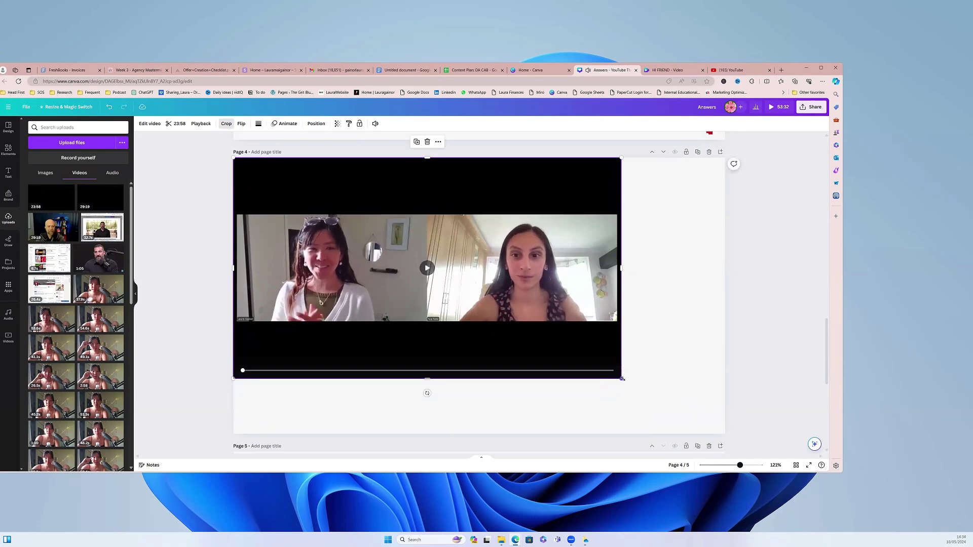
drag(622, 378, 727, 442)
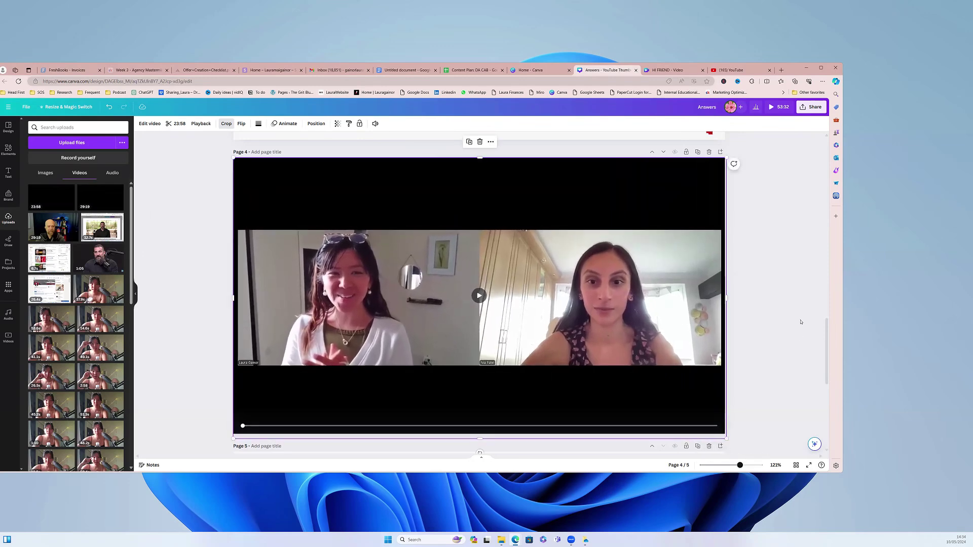
click(785, 321)
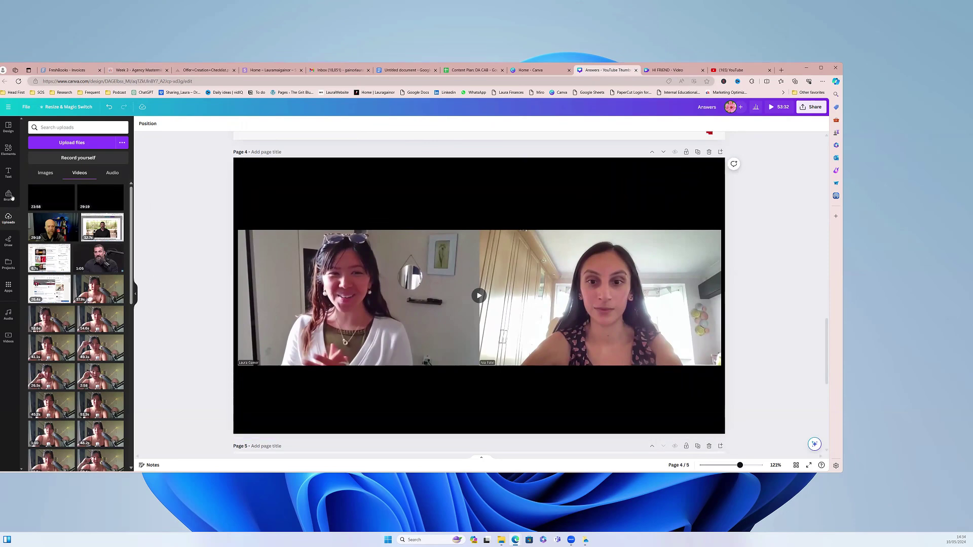
Search the elements for SQUARE and add the plain square shape to page 4.
click(12, 152)
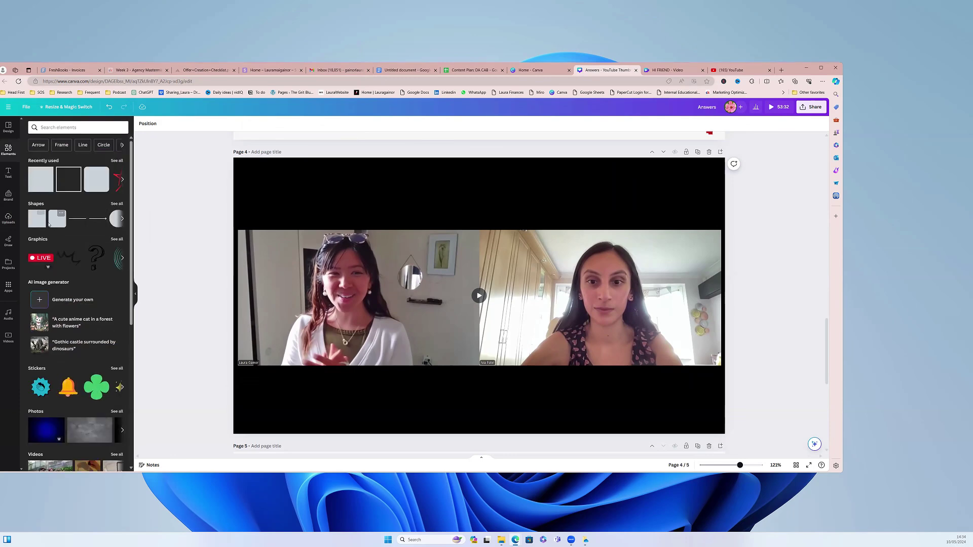
click(58, 129)
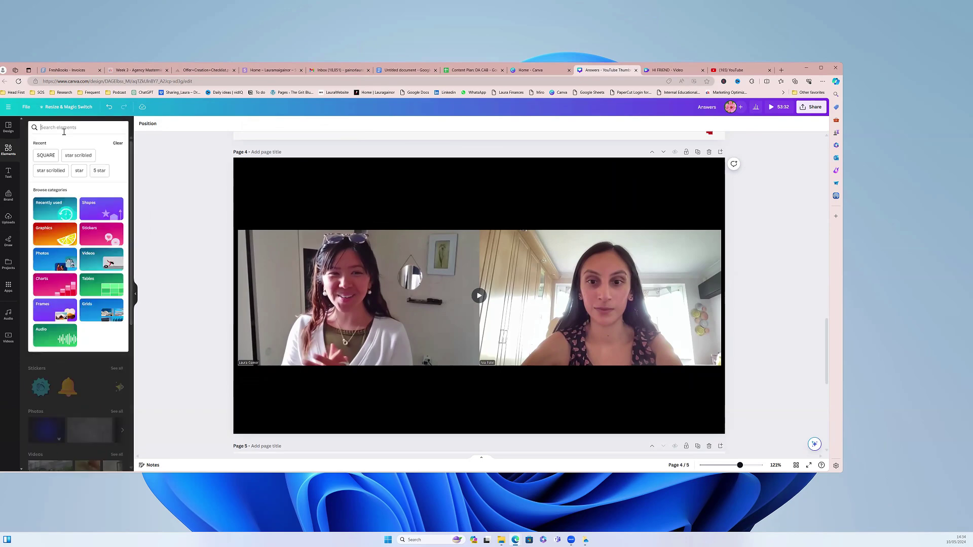
click(50, 156)
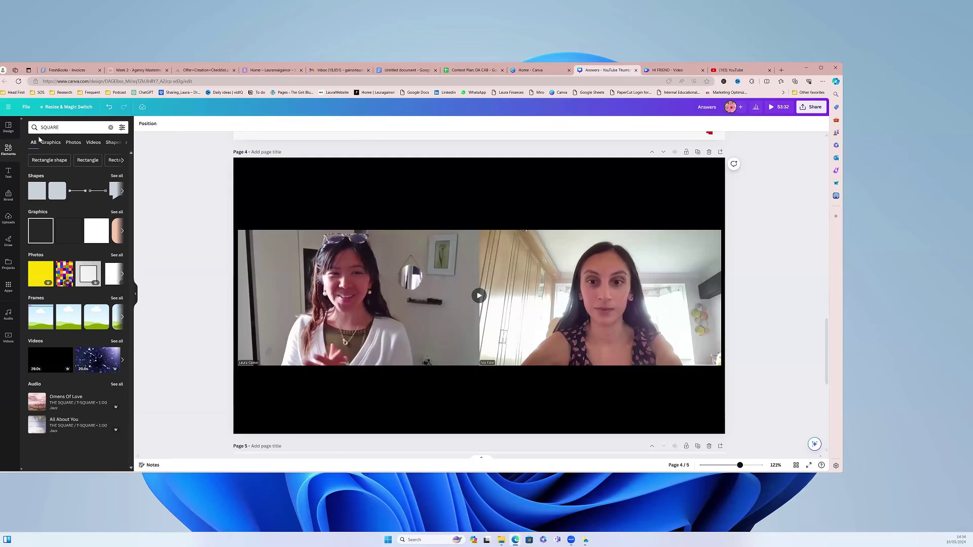
click(30, 196)
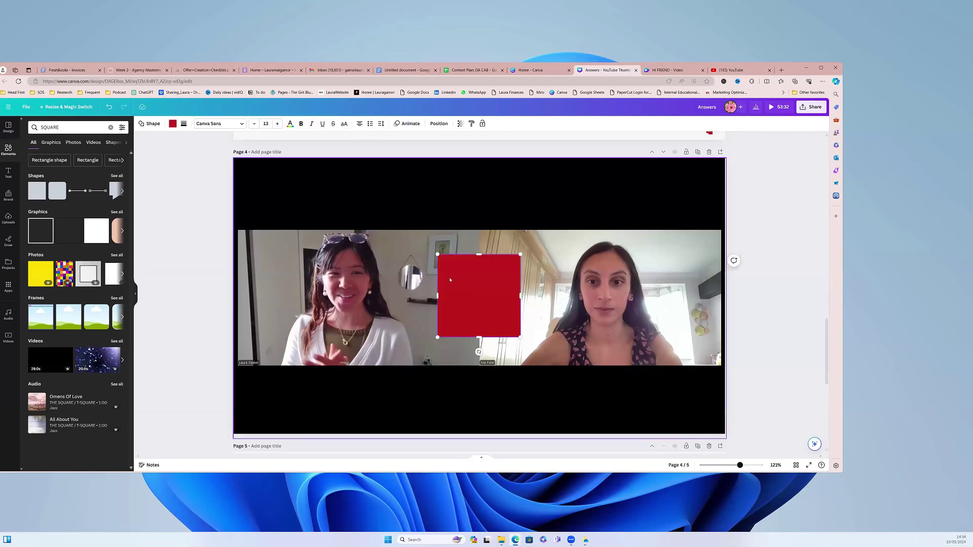
Reshape the square into a narrow full-height strip along page 4's left edge and fill it black.
drag(450, 241, 240, 195)
drag(238, 240, 218, 434)
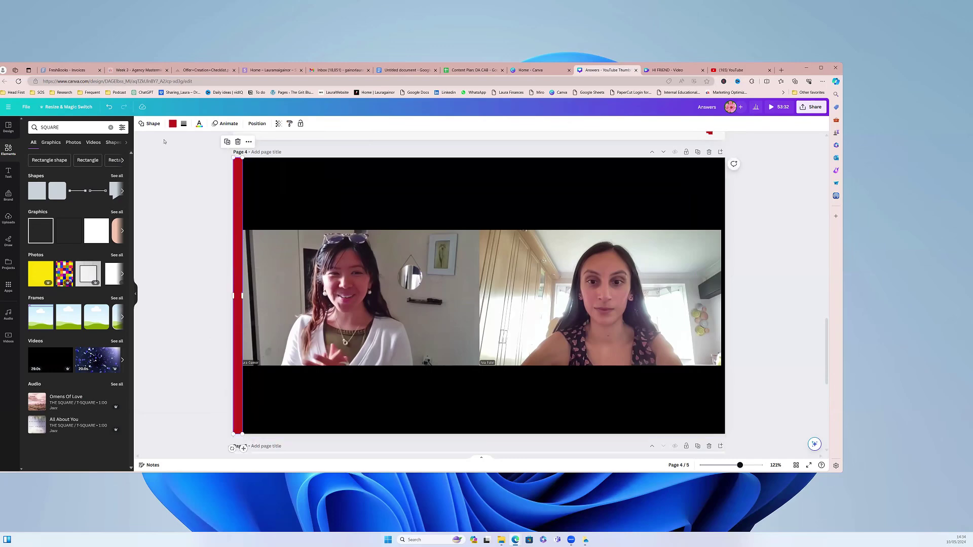
click(172, 124)
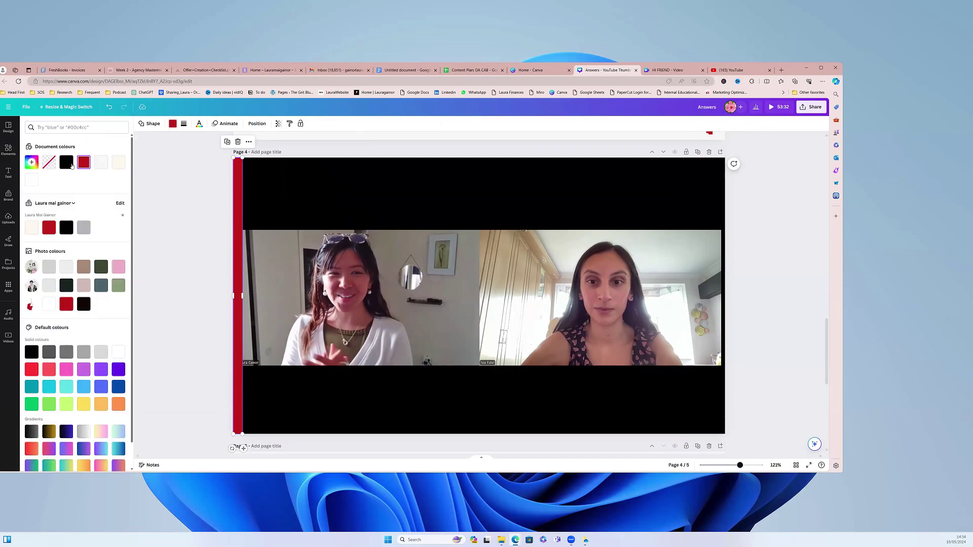
click(70, 166)
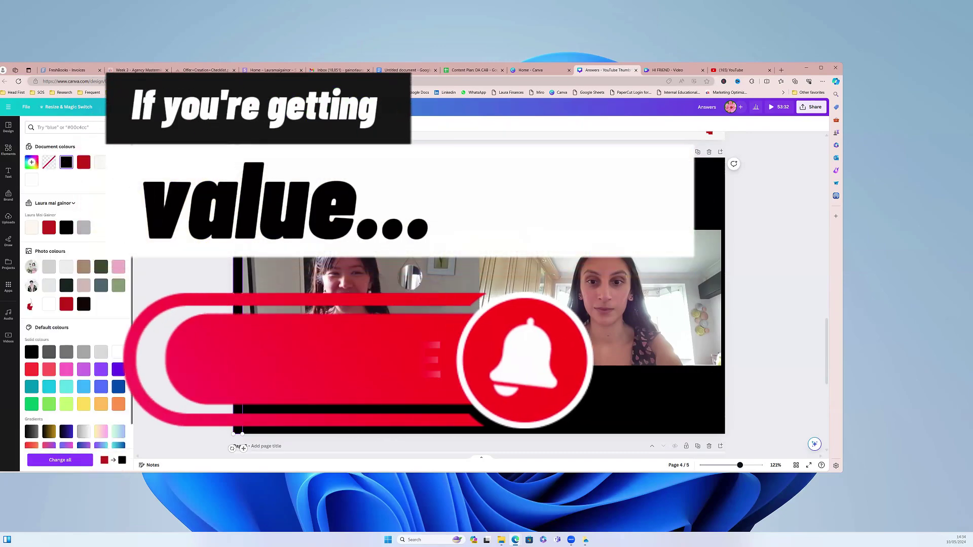
Copy the black strip and position the copy vertically down the middle, between the two speakers.
click(237, 212)
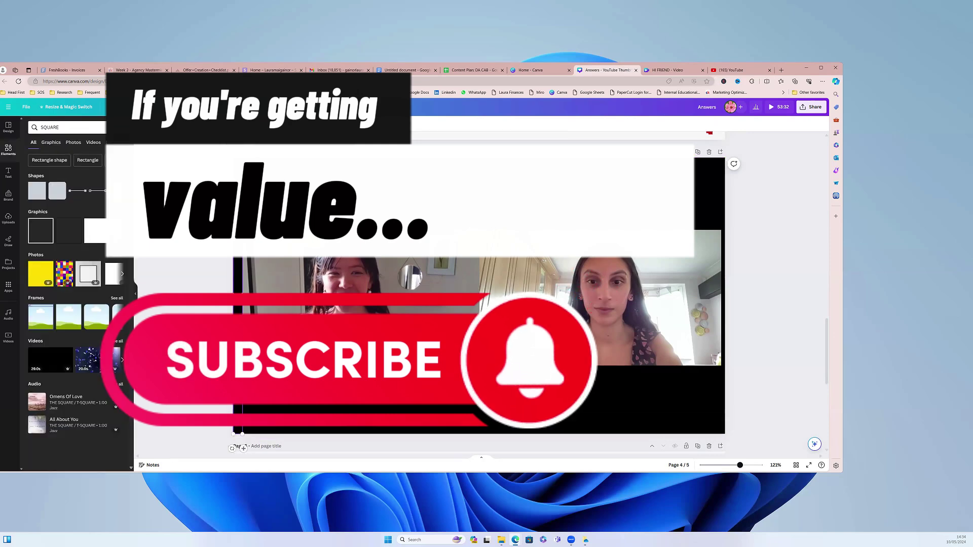
key(ctrl+v)
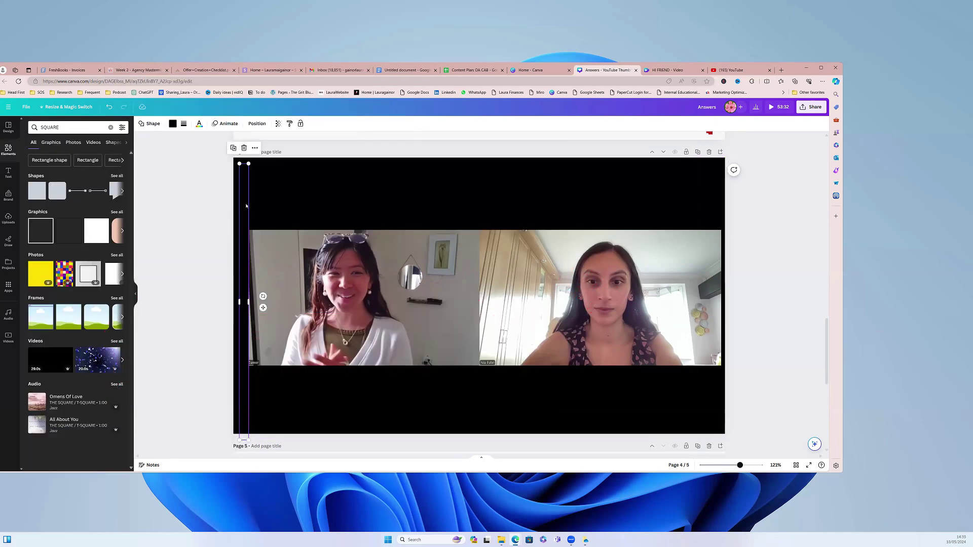
drag(244, 205, 479, 199)
Duplicate the black strip between the speakers and place the copy along page 4's right edge.
click(517, 205)
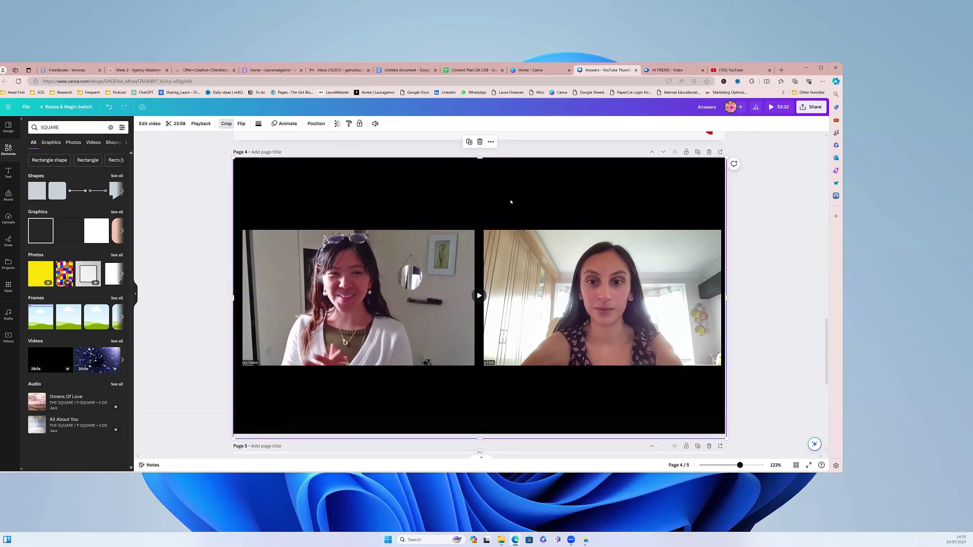
click(480, 198)
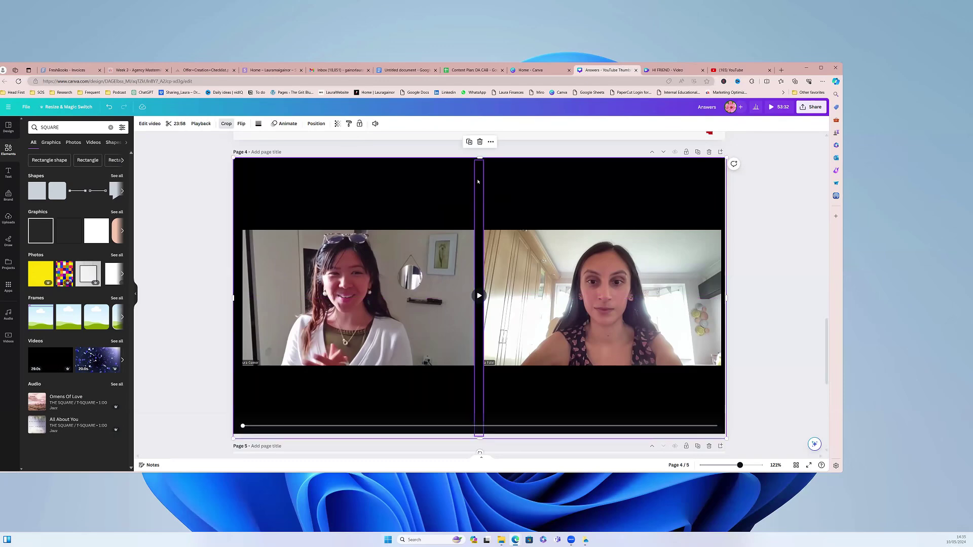
click(468, 145)
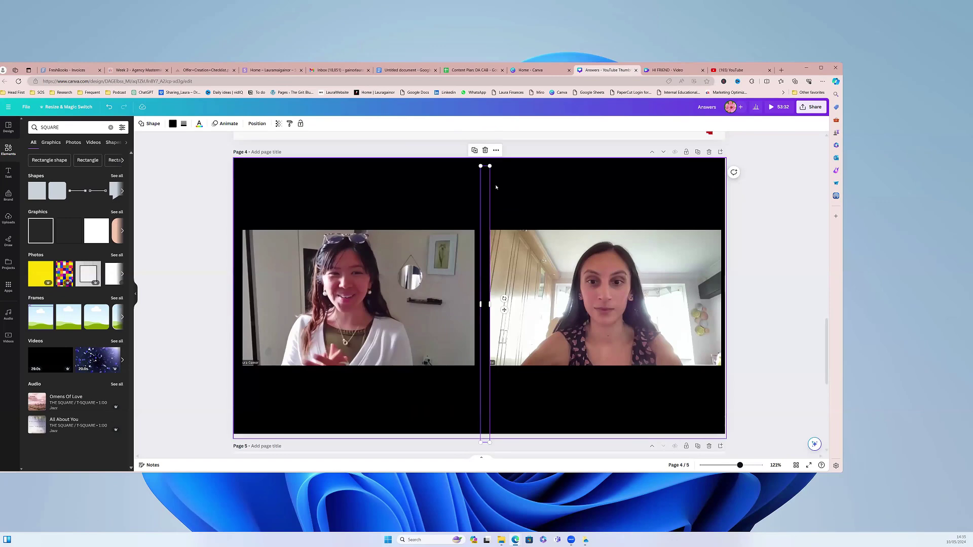
drag(487, 177, 716, 181)
click(763, 298)
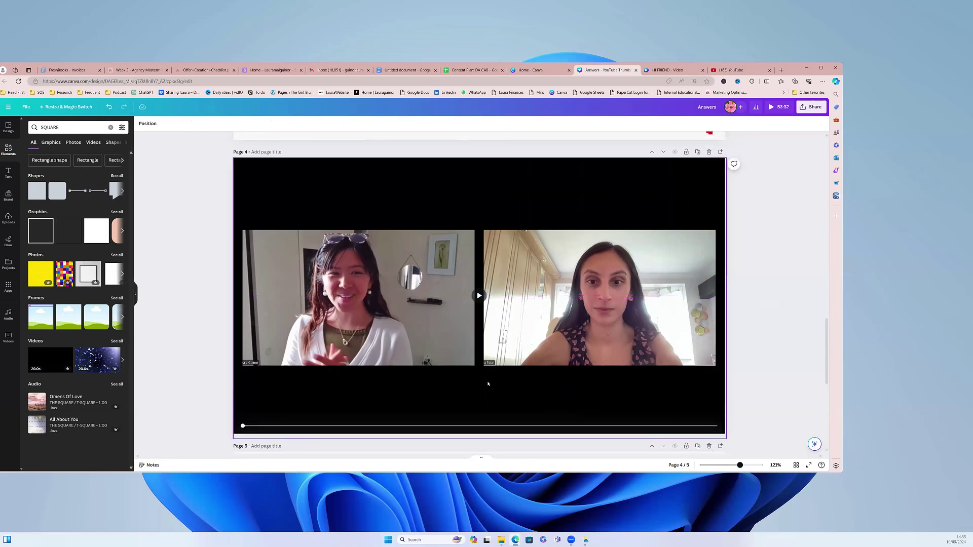
Add a square, stretch it into a full-width band over page 4's lower part covering the video name labels, and fill it black.
click(40, 190)
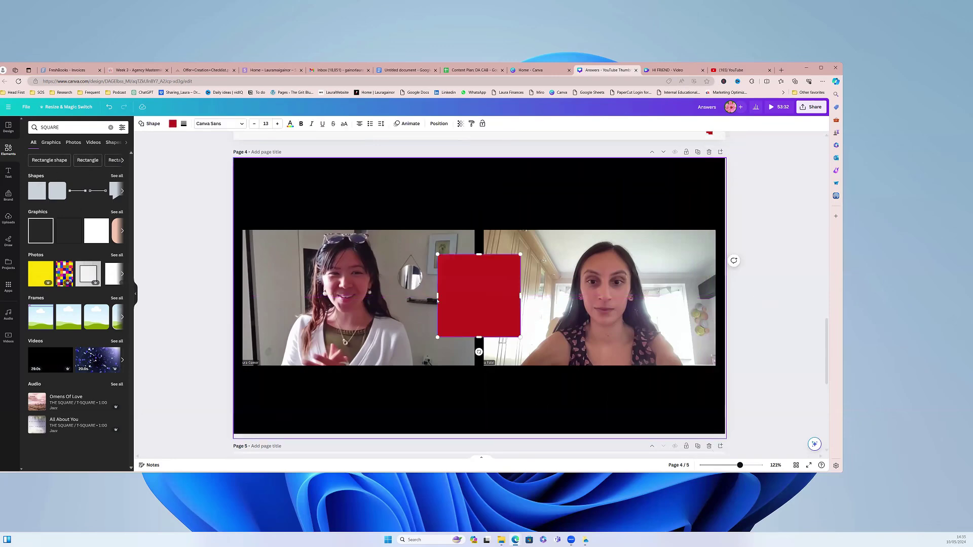
drag(502, 280, 741, 408)
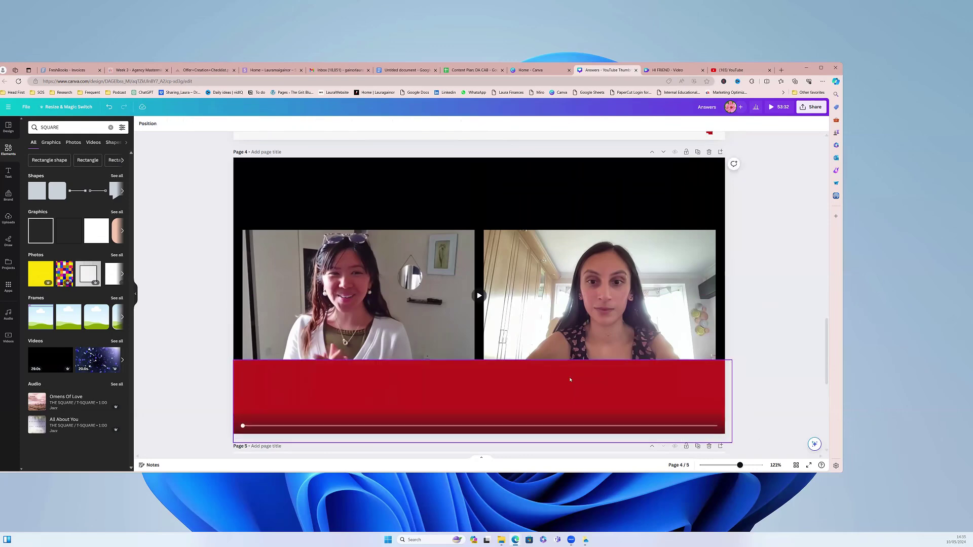
drag(569, 381, 572, 379)
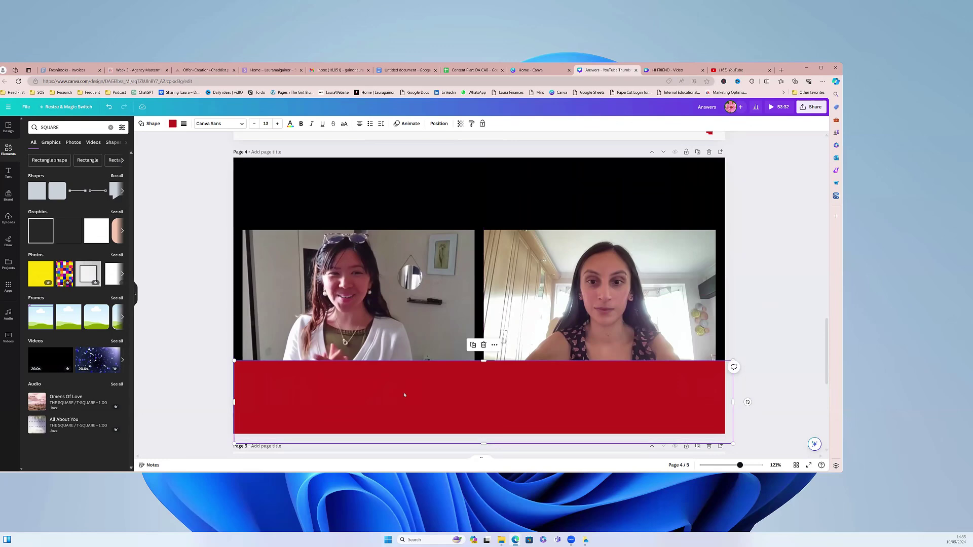
drag(404, 395, 405, 395)
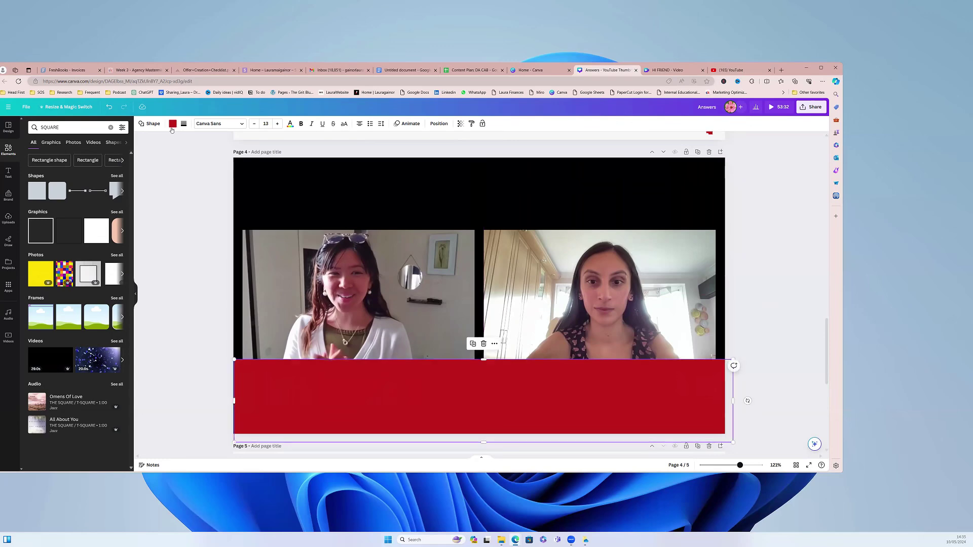
click(172, 123)
click(66, 162)
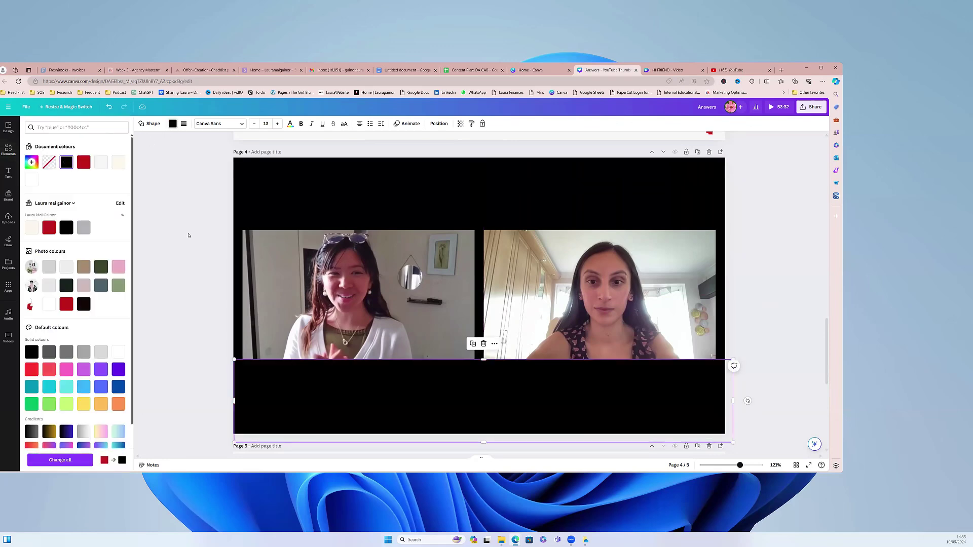
click(189, 235)
Recolour the left-edge strip with the pink photo colour and apply the change to all matching black shapes.
click(239, 213)
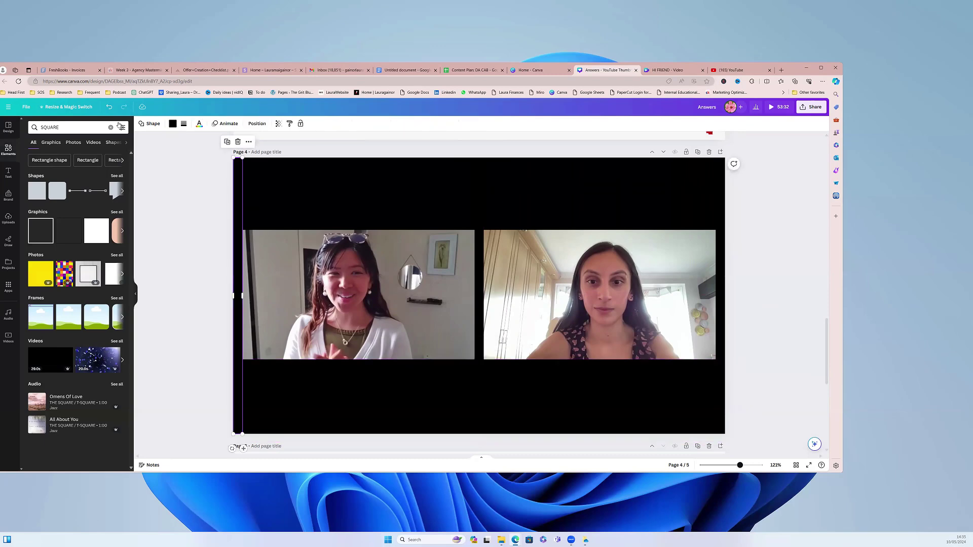
click(172, 123)
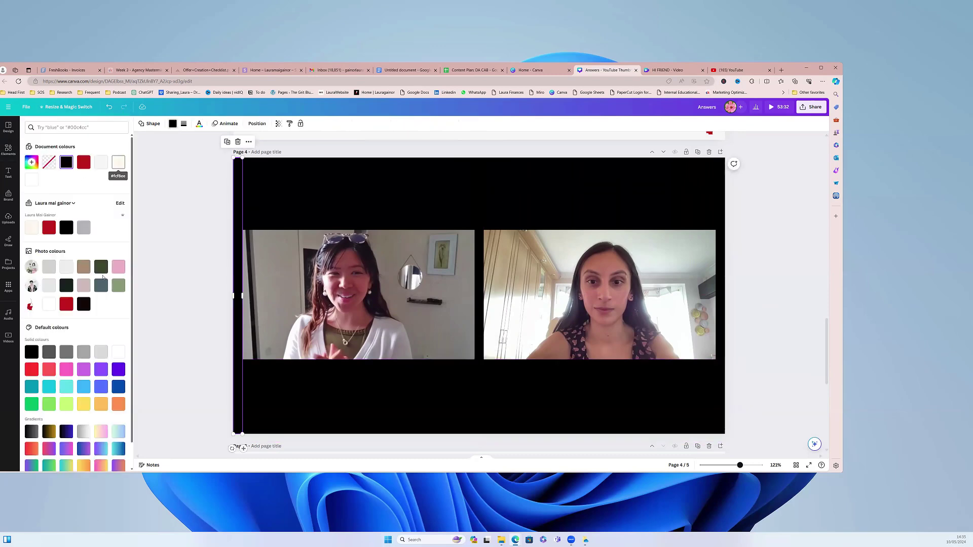
click(118, 267)
click(73, 465)
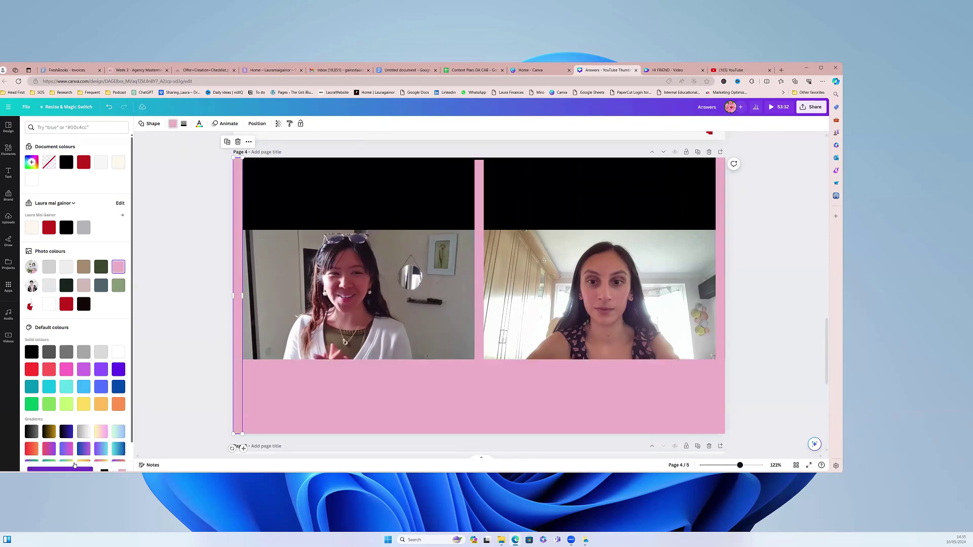
Duplicate the pink band below the speakers and place the copy across the top of page 4, above the videos.
click(448, 400)
key(ctrl+d)
drag(483, 417, 492, 204)
click(762, 311)
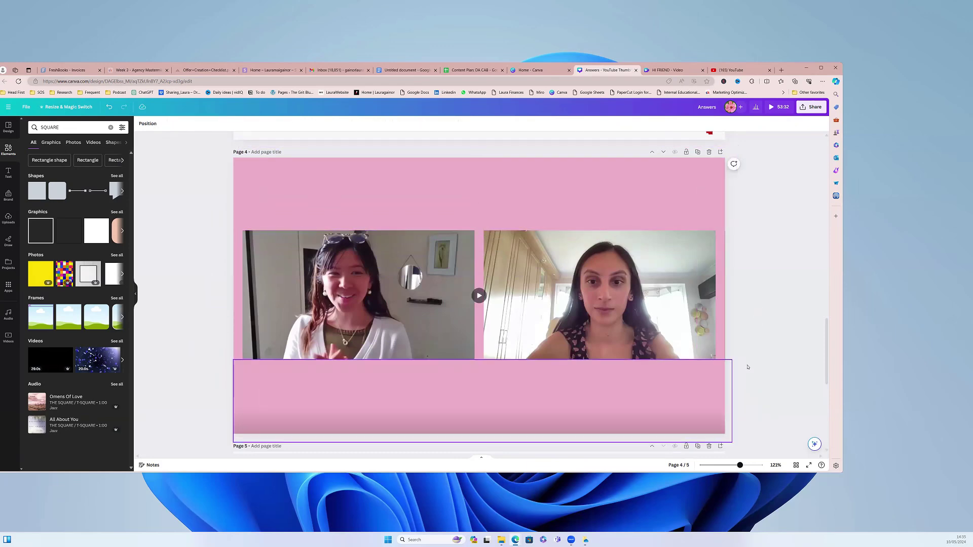
Widen the pink strip on page 4's right edge slightly beyond the page boundary.
click(720, 306)
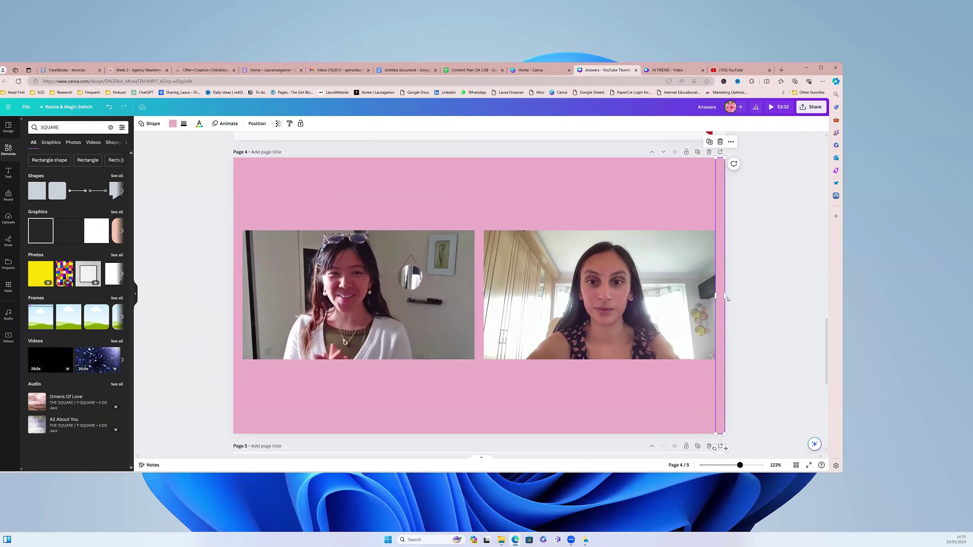
drag(725, 296, 730, 305)
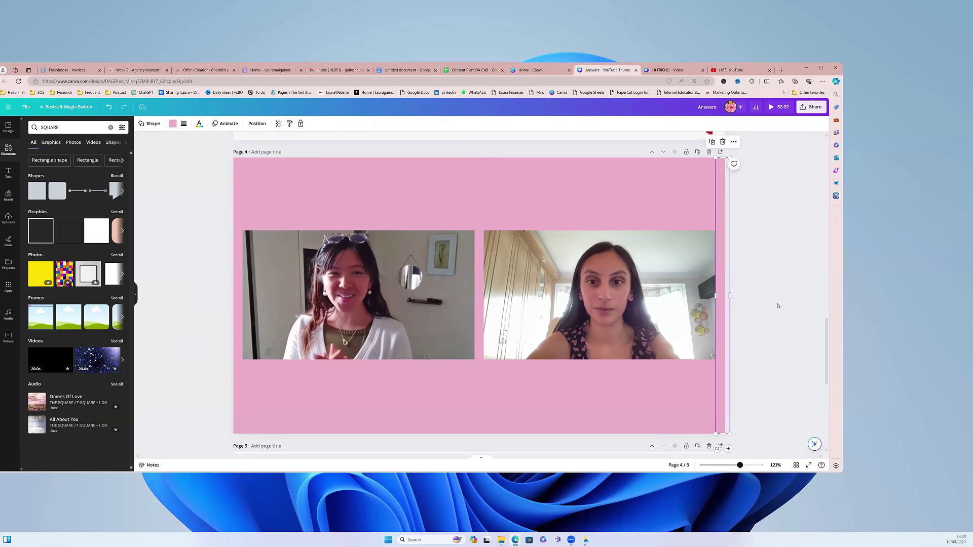
click(778, 306)
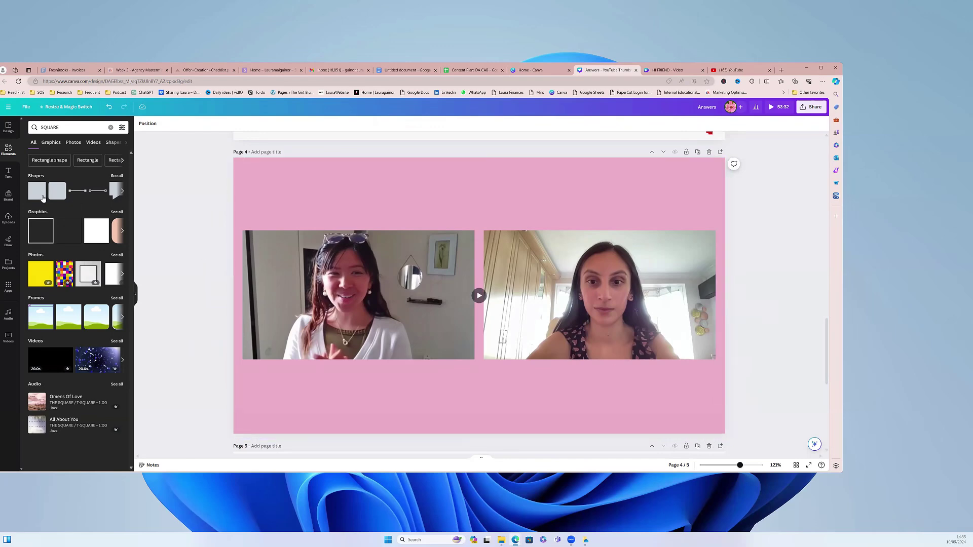
Add a subheading text box reading "text here title" on the pink band above the speakers.
click(8, 174)
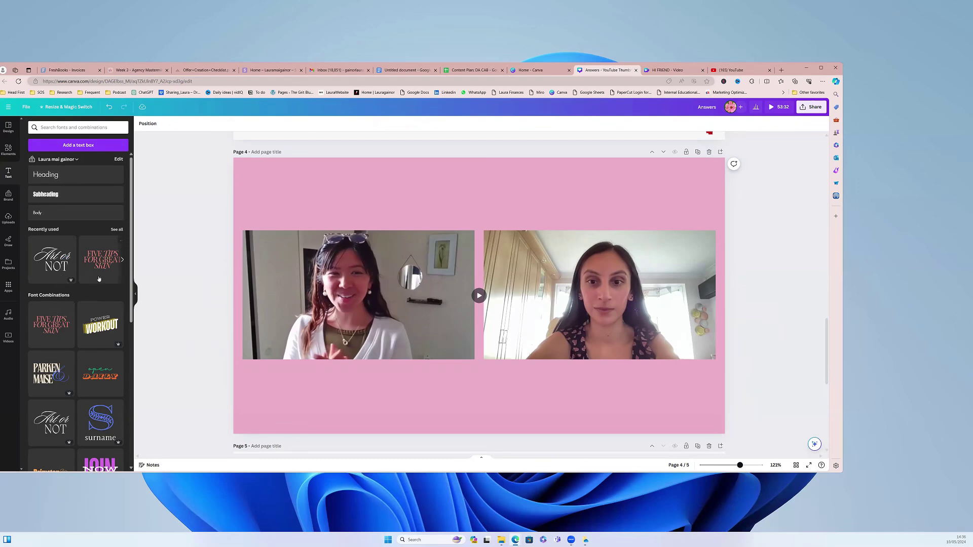
click(57, 198)
drag(483, 316, 482, 213)
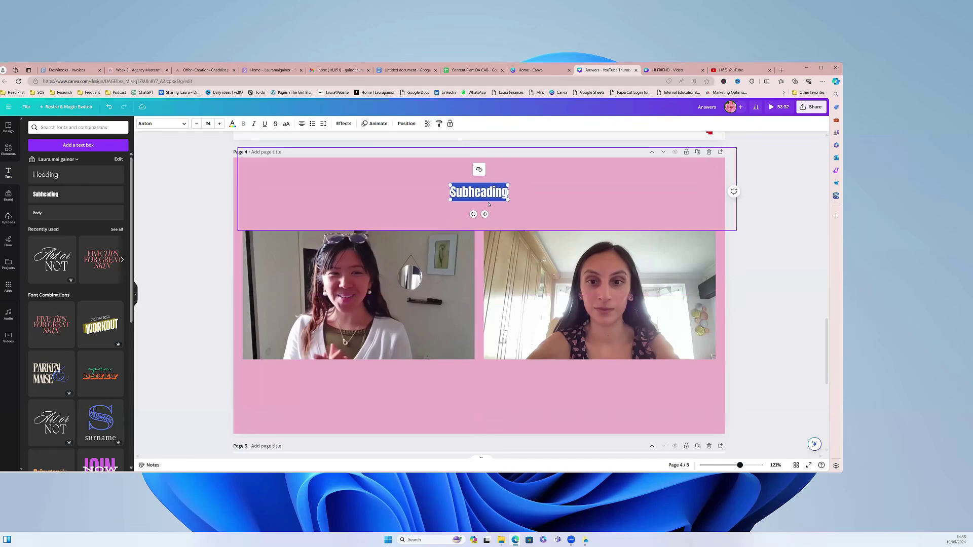
text(text her)
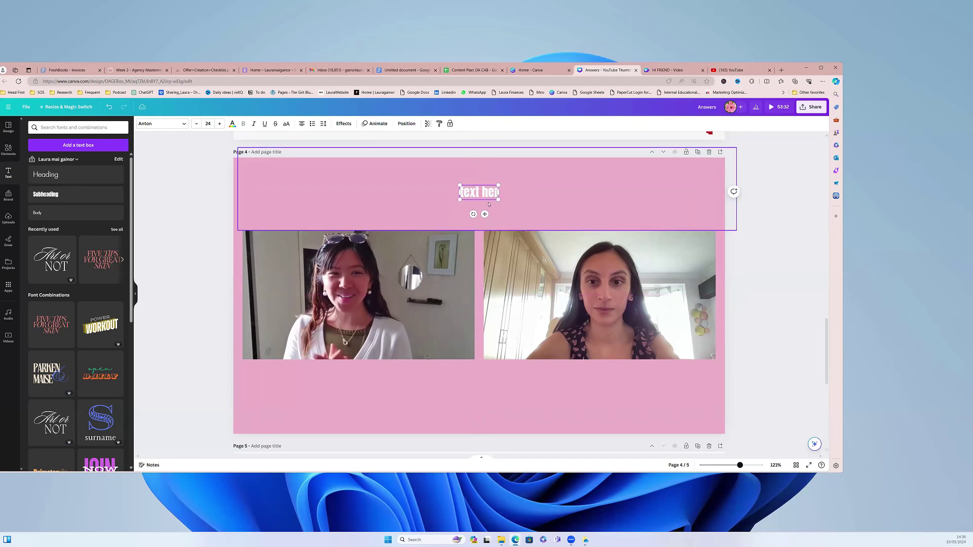
text(e title)
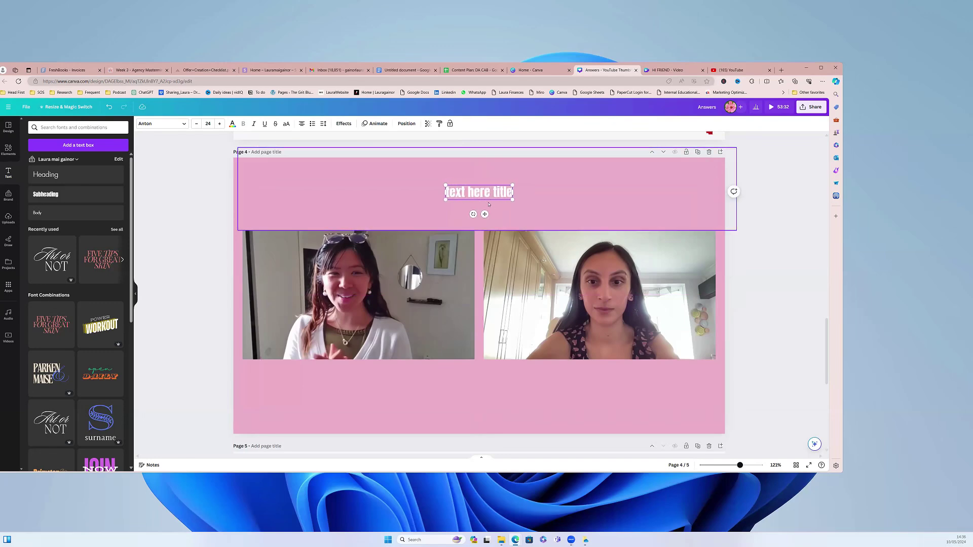
click(607, 197)
Enlarge the title text to size 52.2 and centre it above the two videos.
click(456, 188)
drag(402, 182, 363, 169)
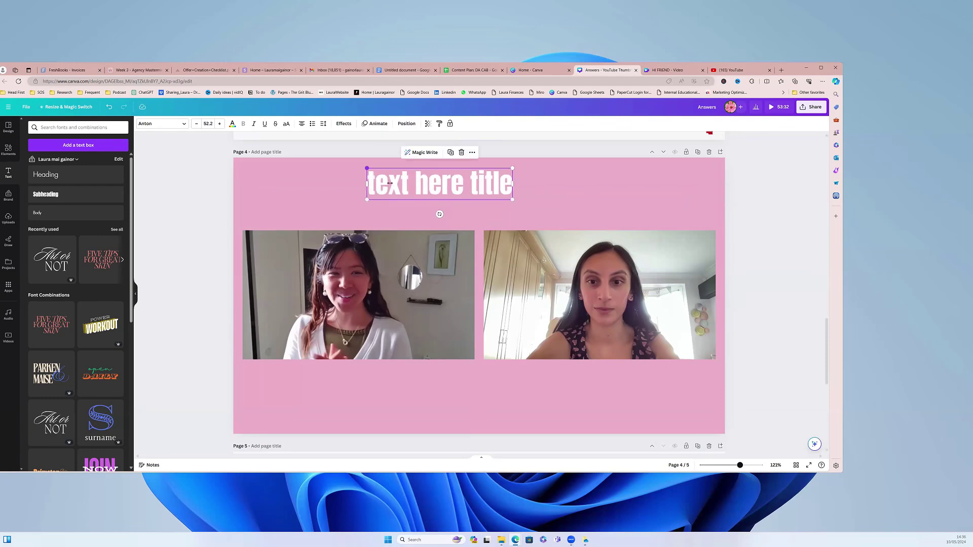
drag(437, 187, 480, 197)
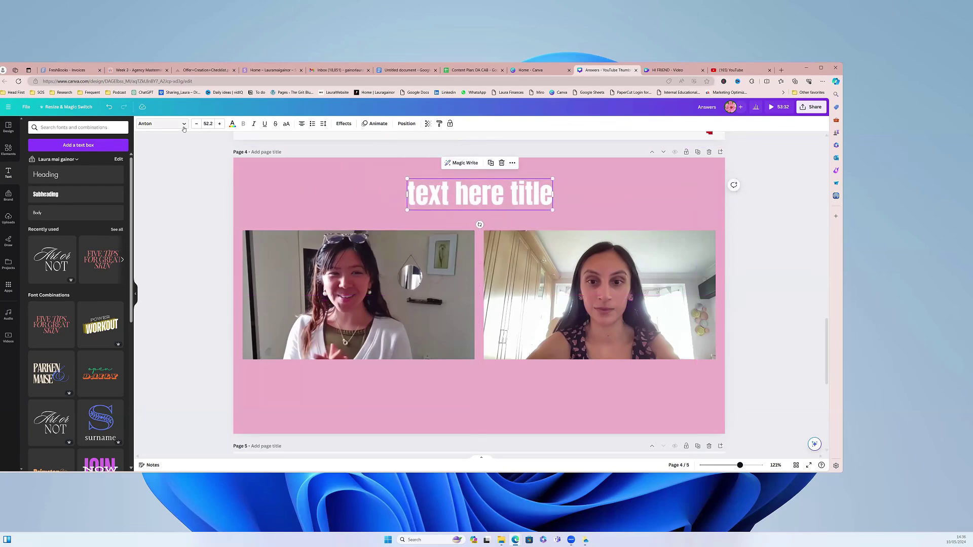
Colour the title text black and set its font to Horizon.
click(232, 125)
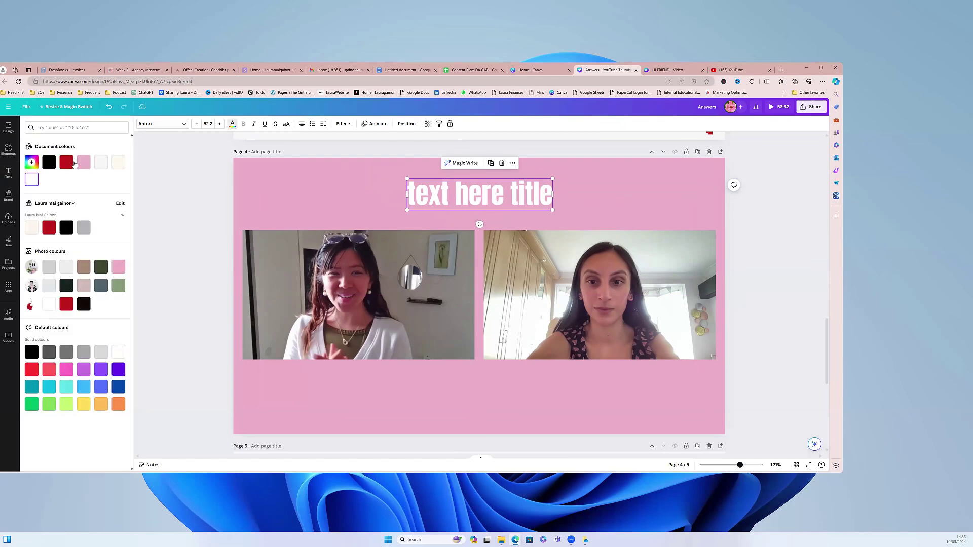
click(48, 162)
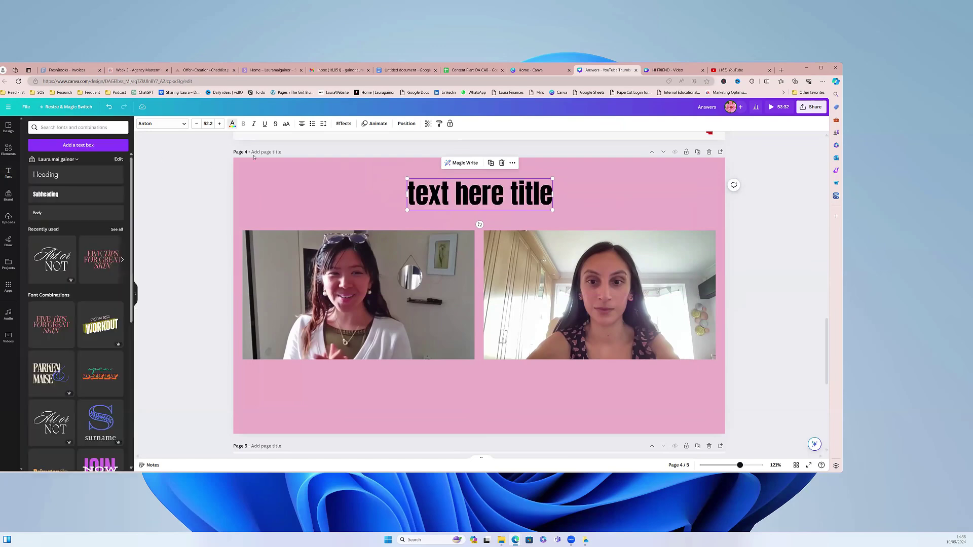
click(182, 125)
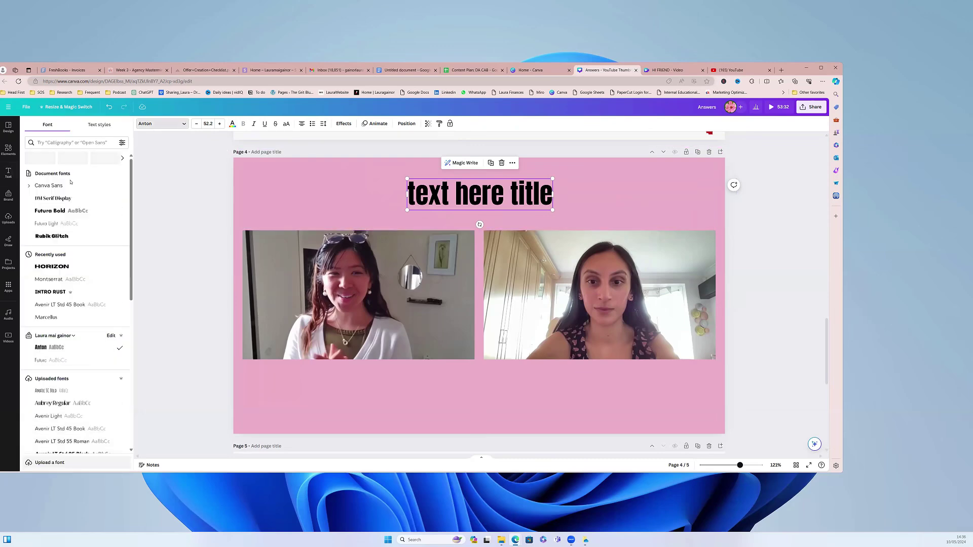
scroll(79, 233, down, 4)
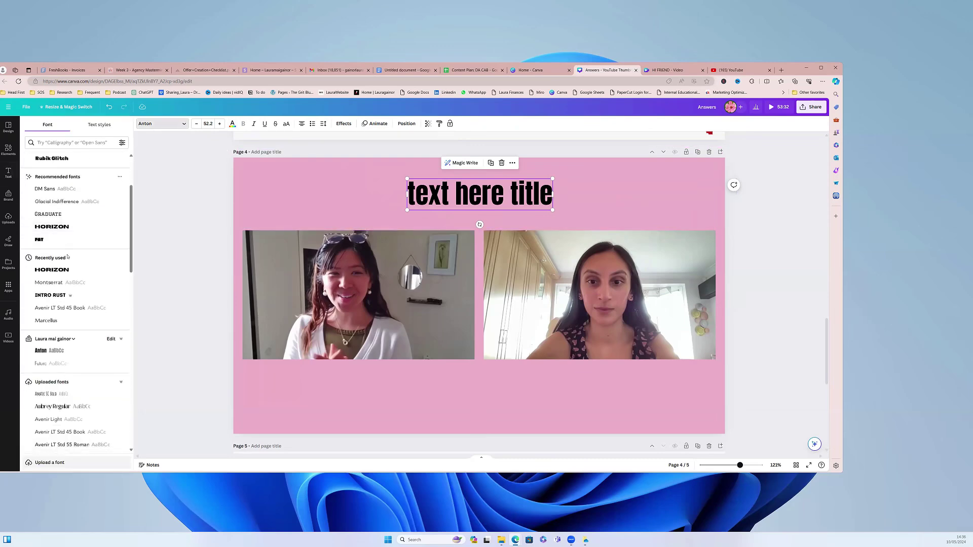
click(52, 227)
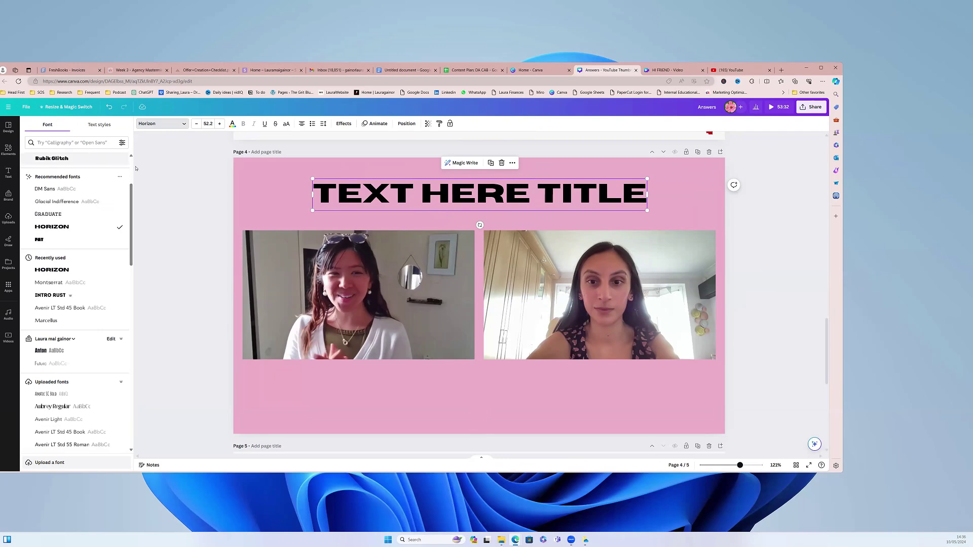
click(172, 177)
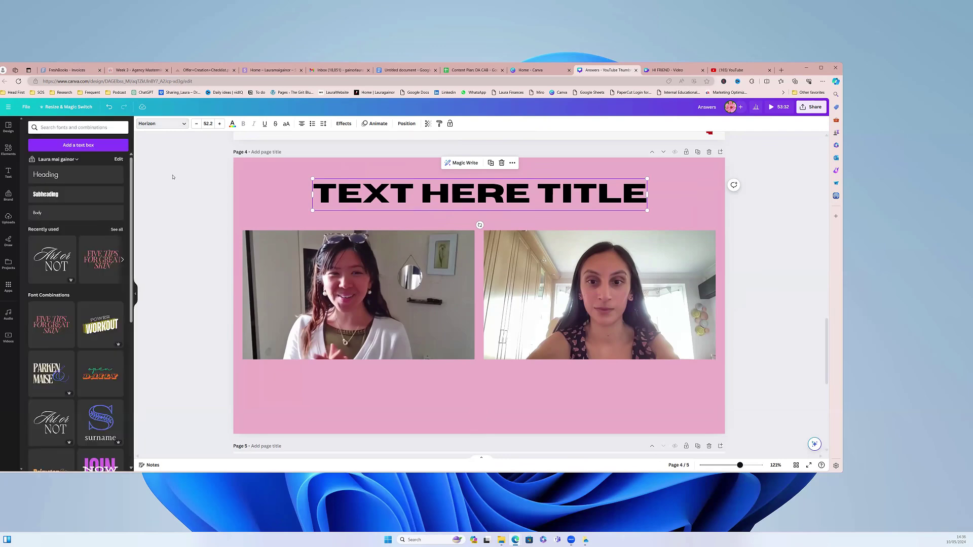
Duplicate the title, shrink the copy to size 16.1 beneath the left speaker, and change its text to NAME.
click(351, 192)
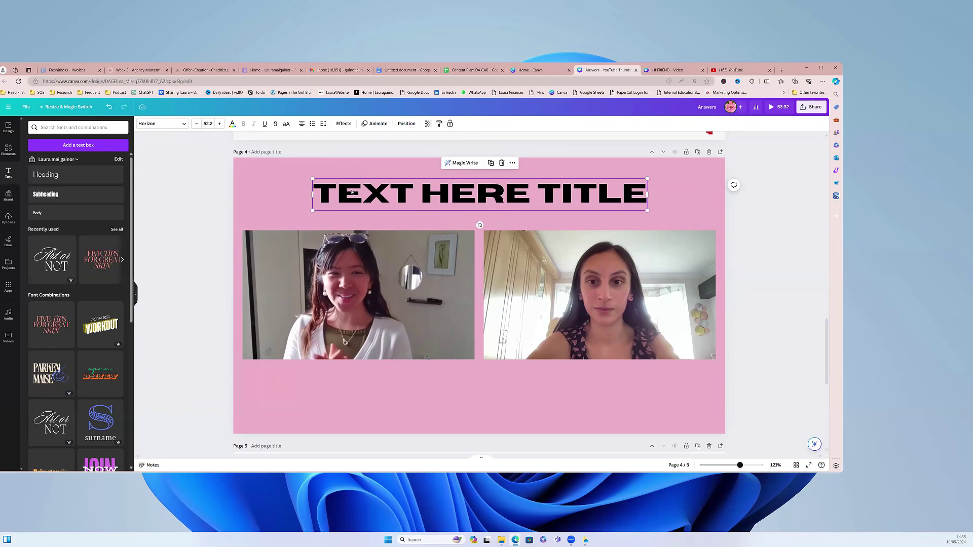
click(490, 163)
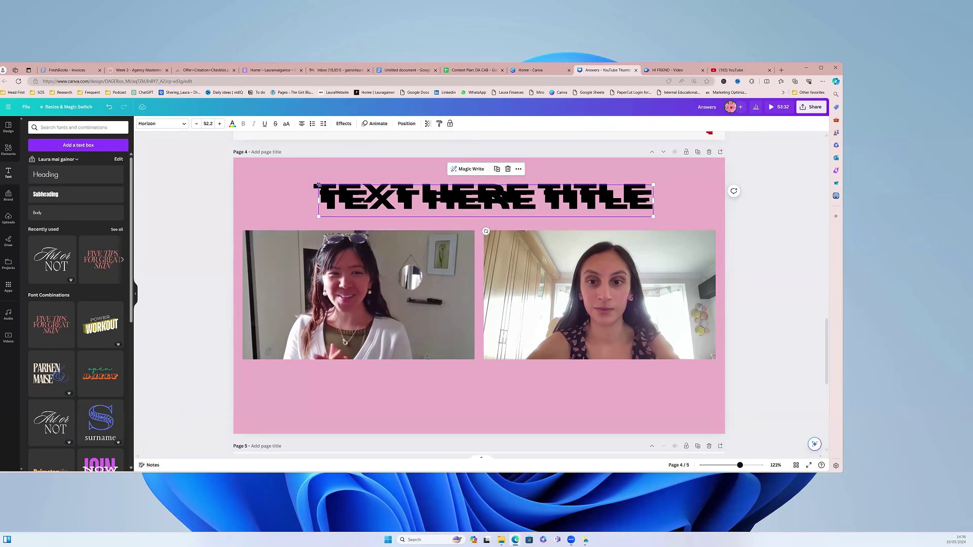
drag(318, 185, 348, 374)
click(354, 370)
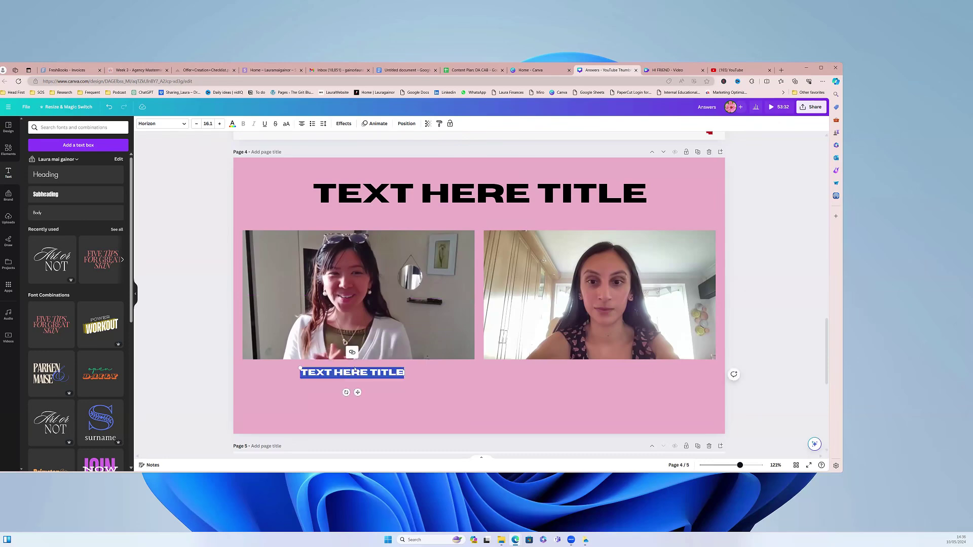
text(NAME)
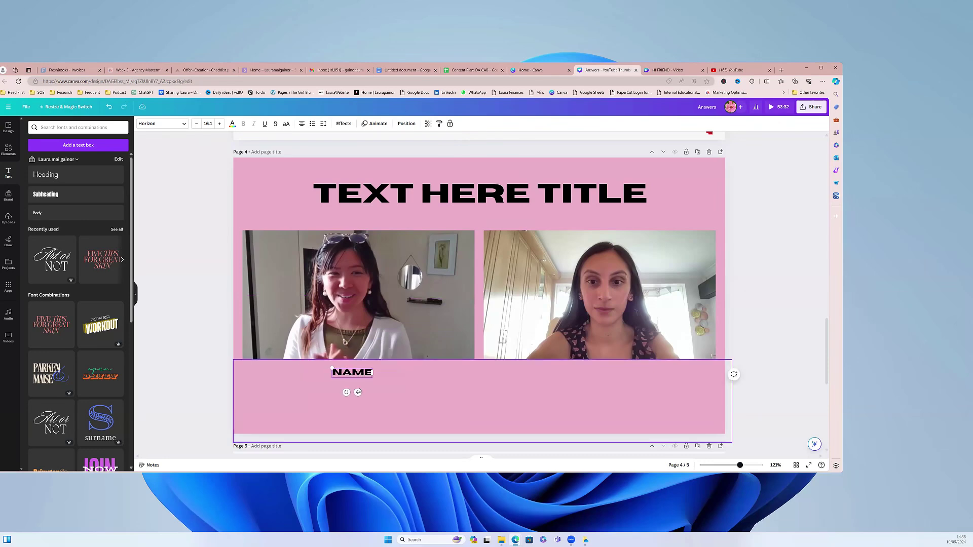
click(382, 386)
mouse_move(363, 380)
mouse_down()
mouse_move(356, 378)
mouse_move(365, 376)
mouse_up()
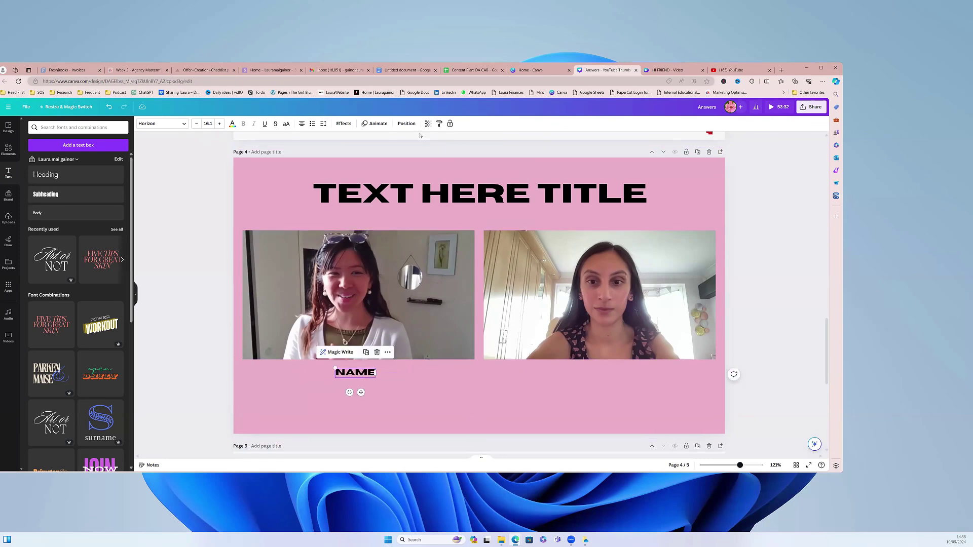
Duplicate the title again and place a copy smaller than the NAME label directly beneath that label.
click(422, 196)
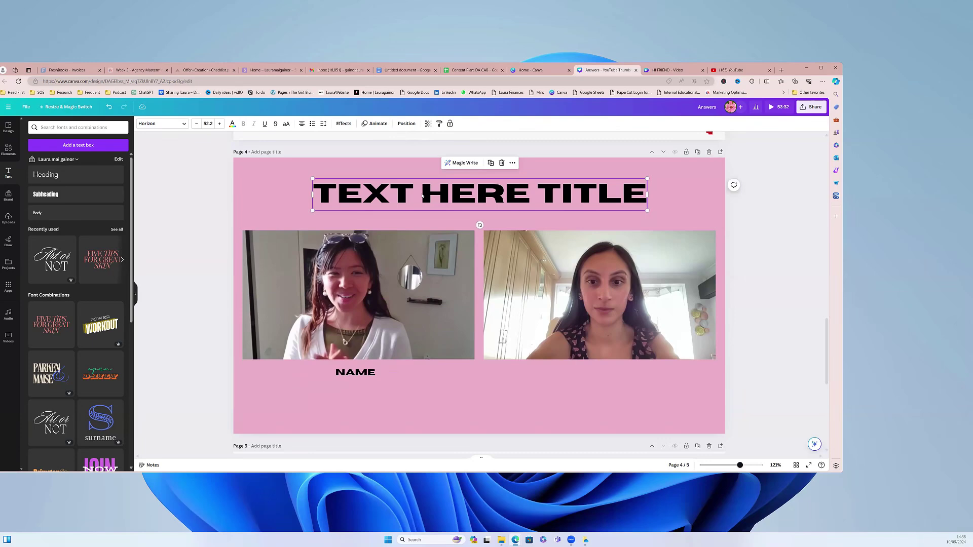
click(488, 163)
drag(489, 216, 512, 374)
drag(338, 361, 369, 386)
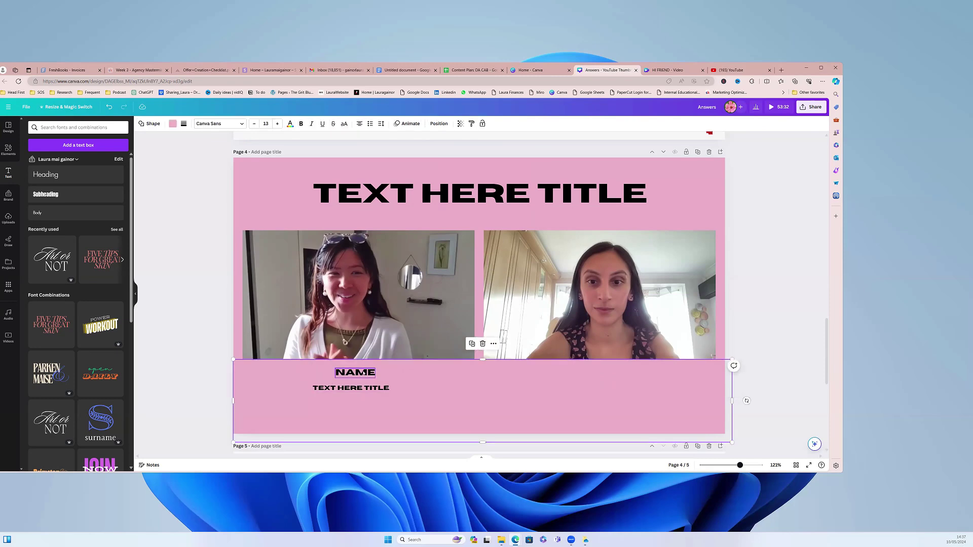
Replace the NAME label beneath the left speaker with the smaller label, and place a copy of it beneath the right speaker.
click(363, 373)
key(Delete)
drag(364, 388, 631, 378)
click(362, 355)
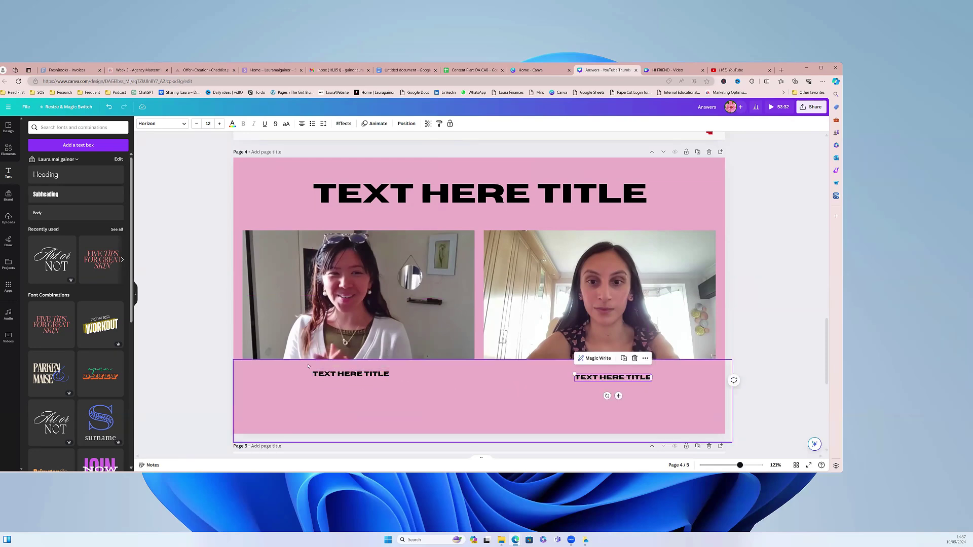
Lock the five pink framing shapes in place: bottom, top, left side, centre divider and right side.
click(669, 388)
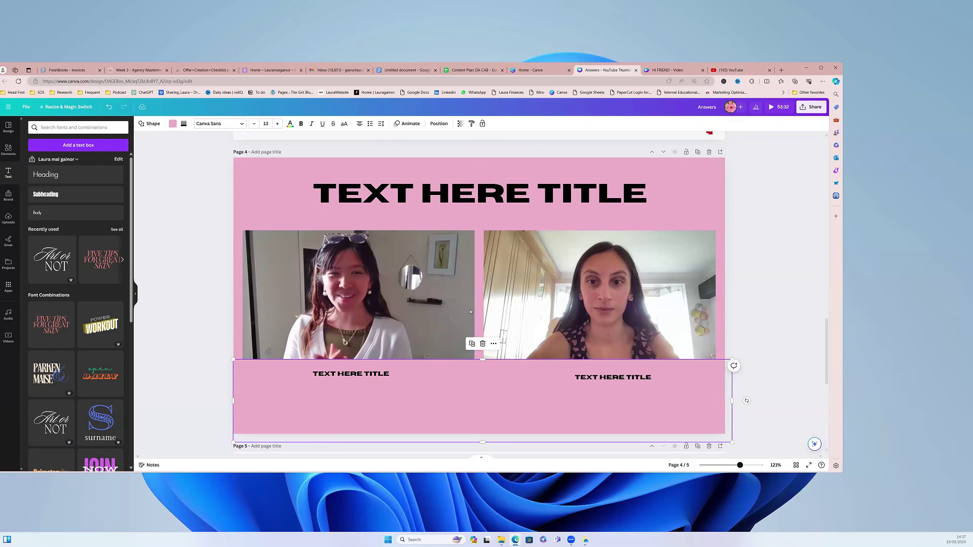
click(483, 124)
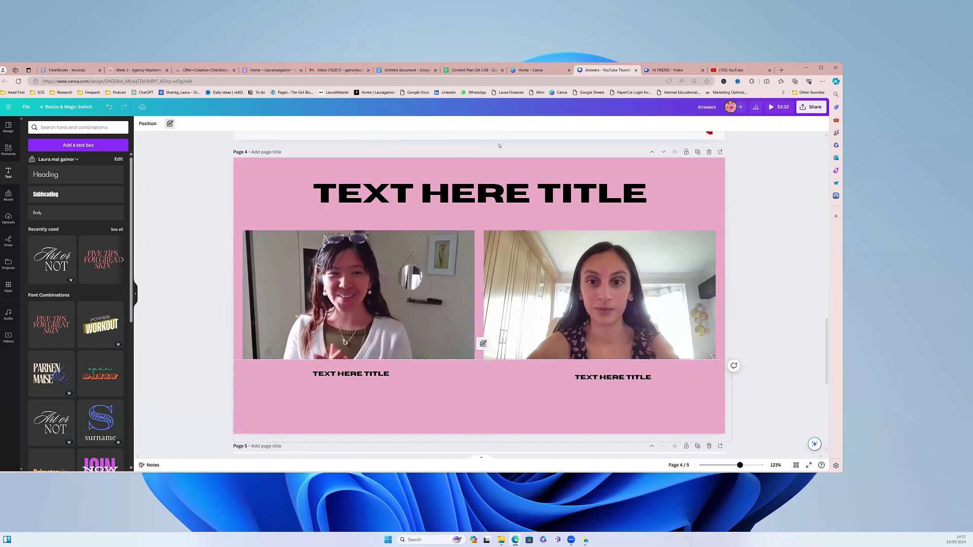
click(699, 186)
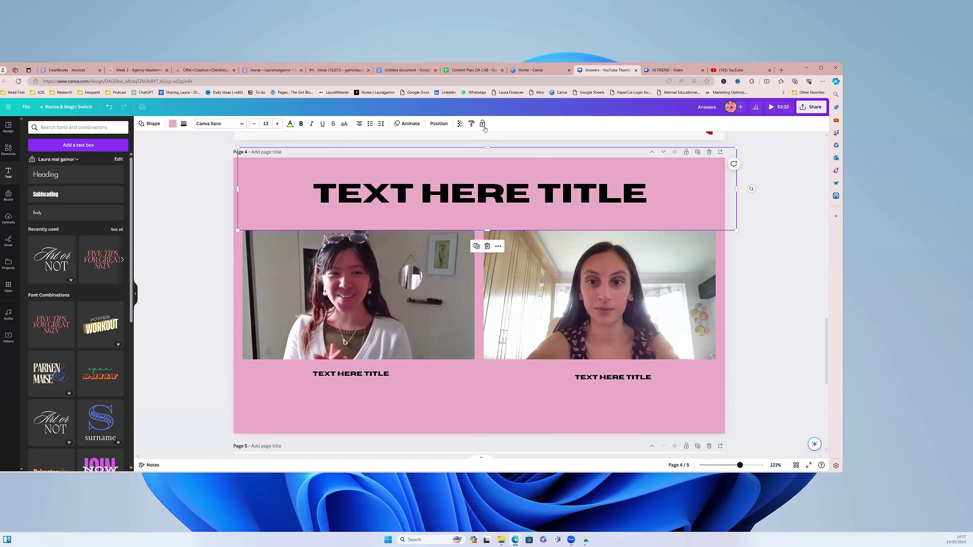
click(241, 269)
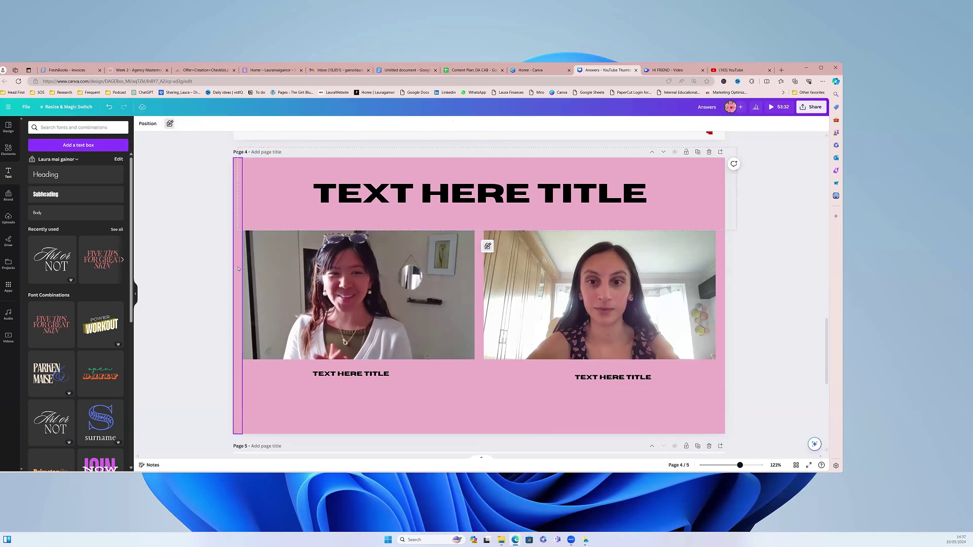
click(244, 250)
click(301, 123)
click(477, 238)
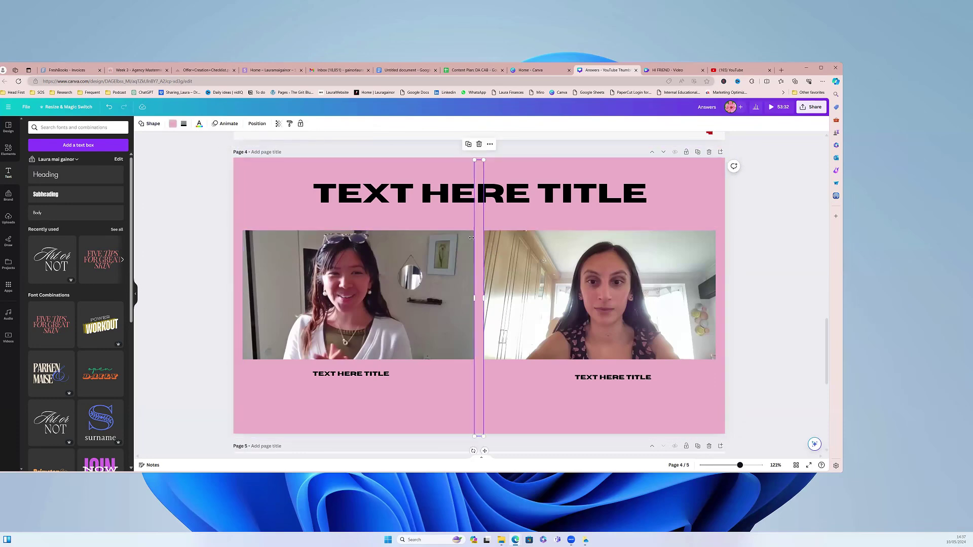
click(300, 125)
click(722, 285)
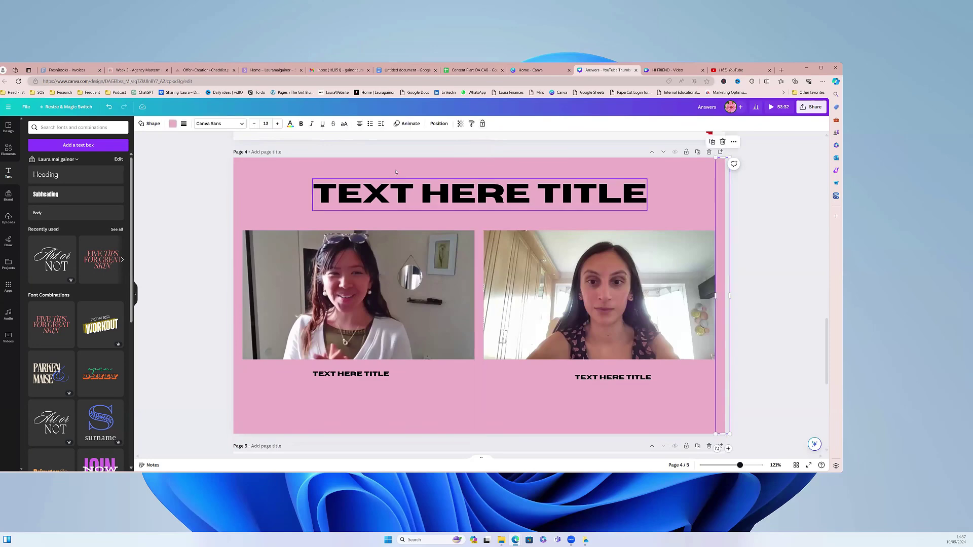
click(636, 416)
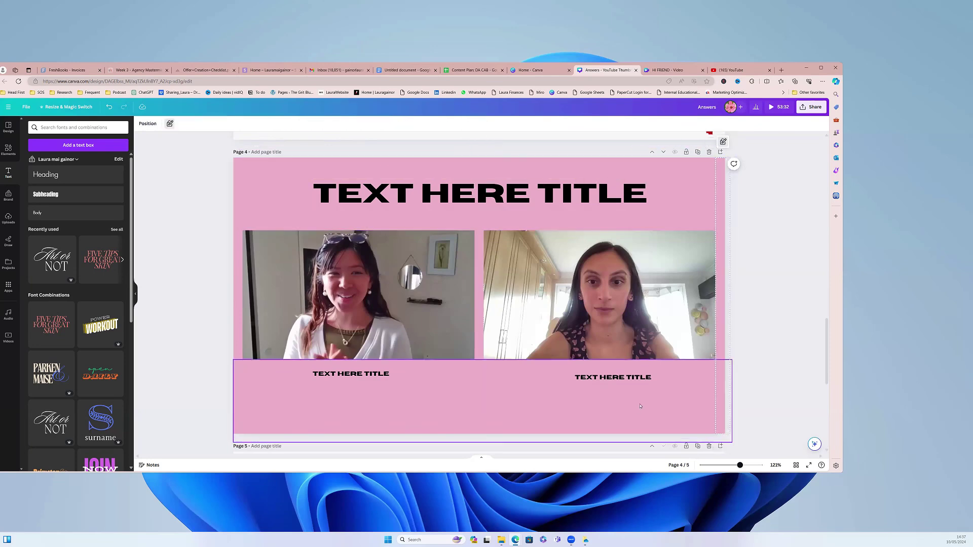
Select the two labels beneath the speakers together and align them to each other's vertical middle.
drag(640, 404, 332, 368)
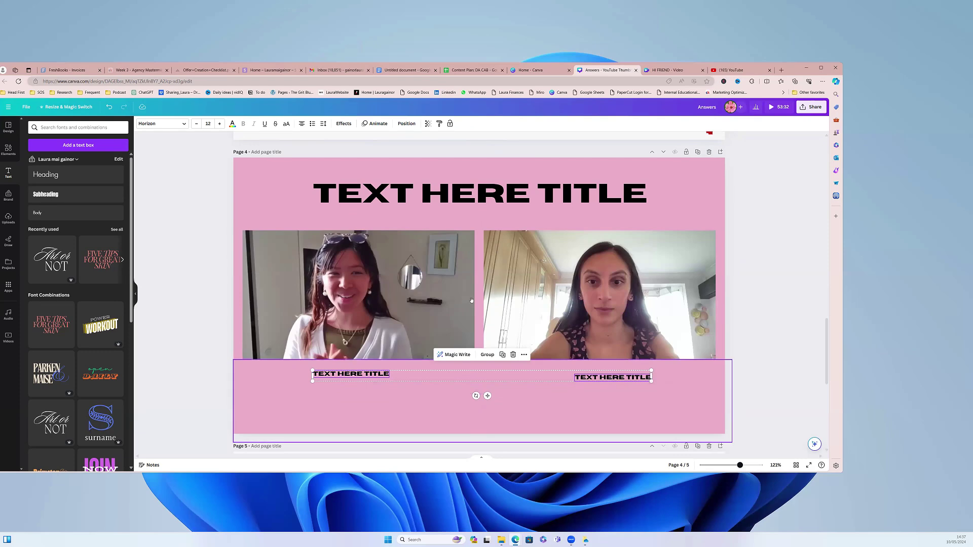
click(405, 124)
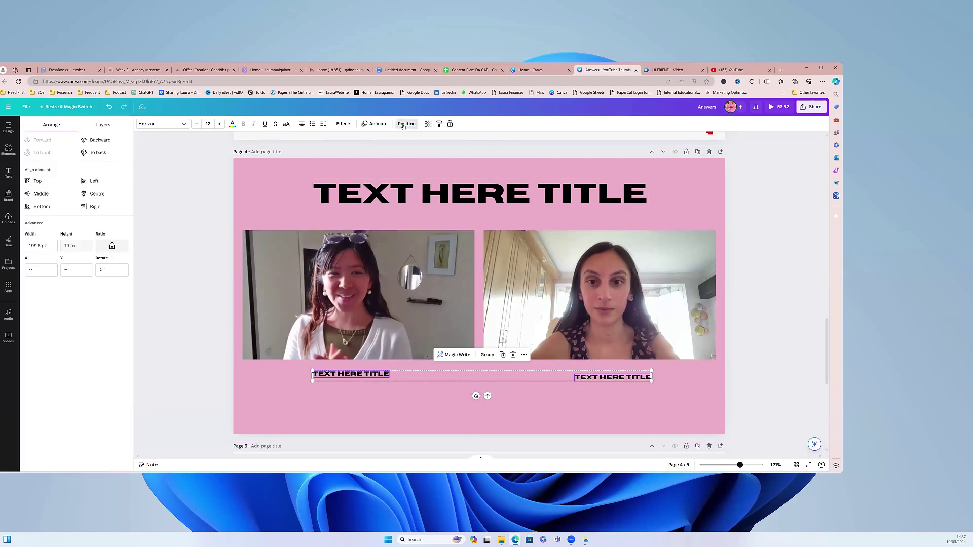
click(55, 194)
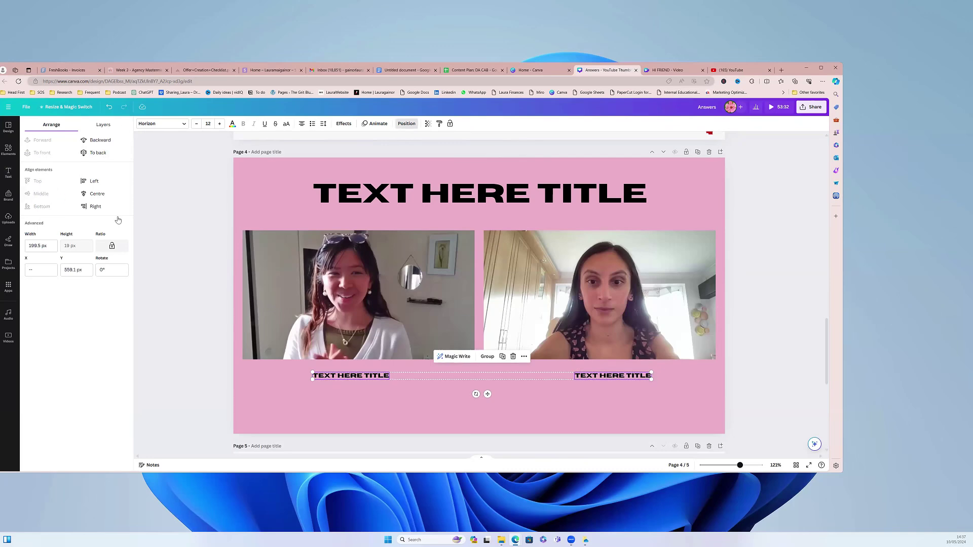
click(592, 393)
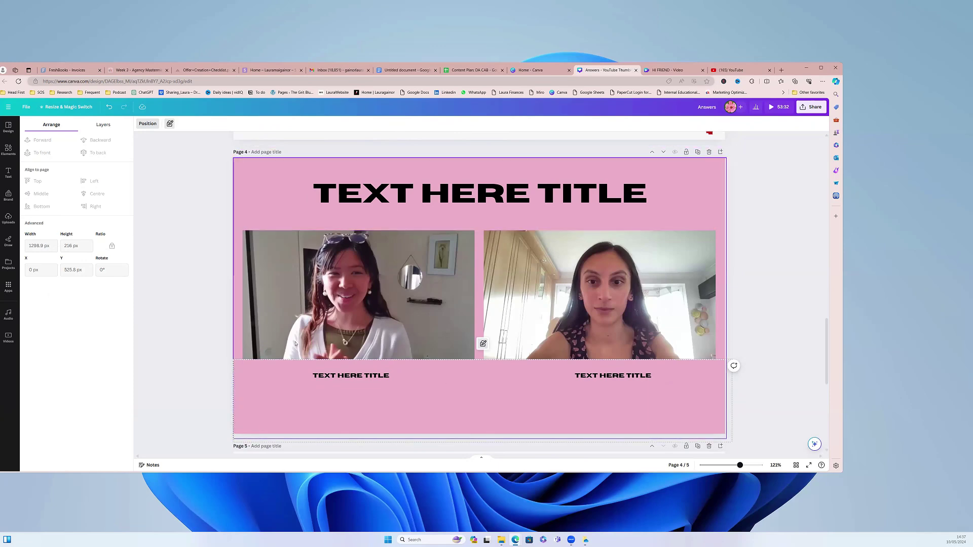
Duplicate the left speaker's label, place the copy at the bottom centre of the page, and change its text to WEBSITE/ SOCIAL HANDLE.
click(354, 376)
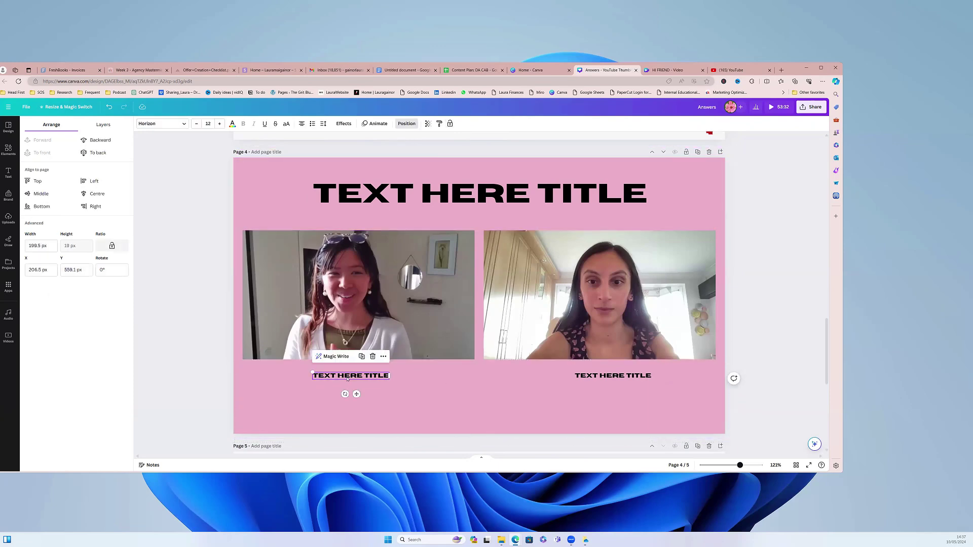
click(361, 357)
drag(355, 382, 483, 426)
click(483, 425)
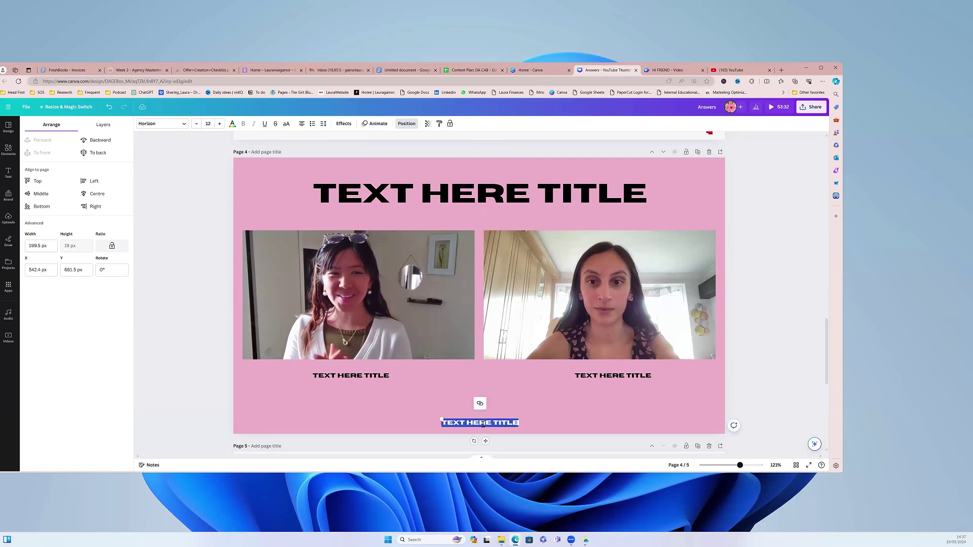
text(WEBSITE)
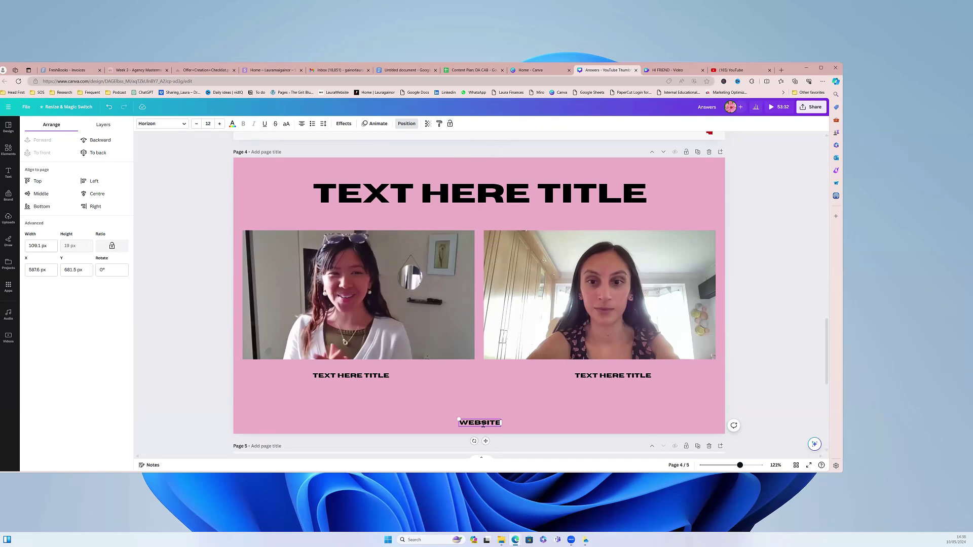
text( / SOCIAL)
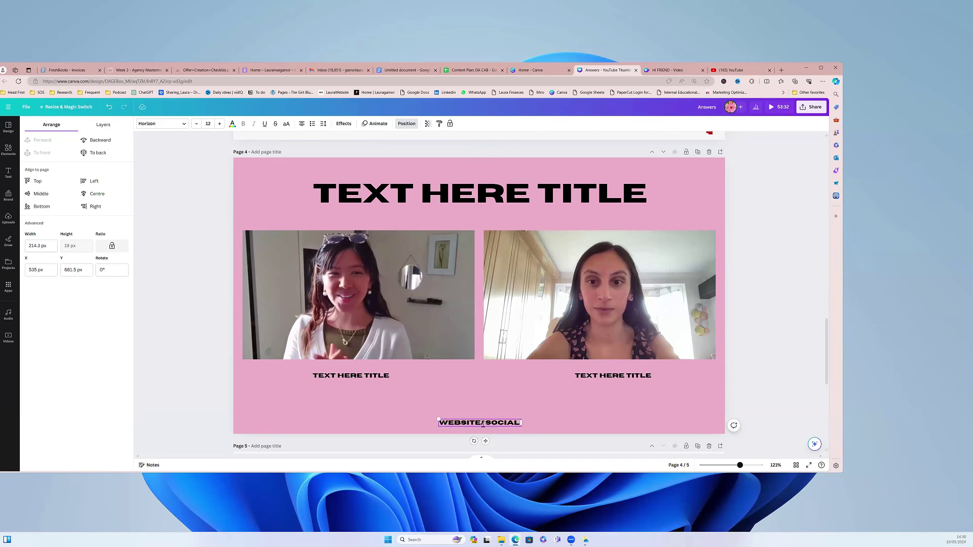
text( HANDLE)
click(581, 421)
click(777, 406)
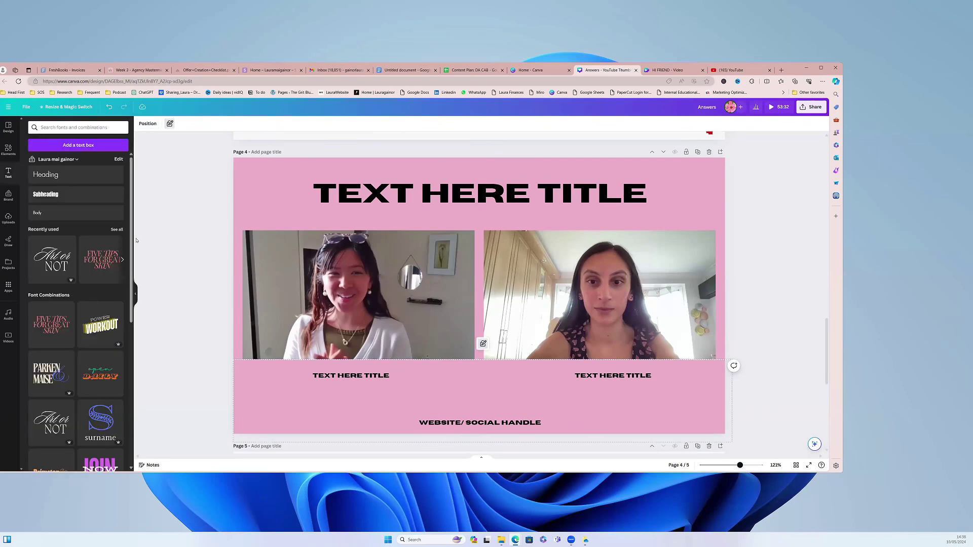
Add the brand logo to the page and place it in the bottom-right corner of the design.
click(23, 192)
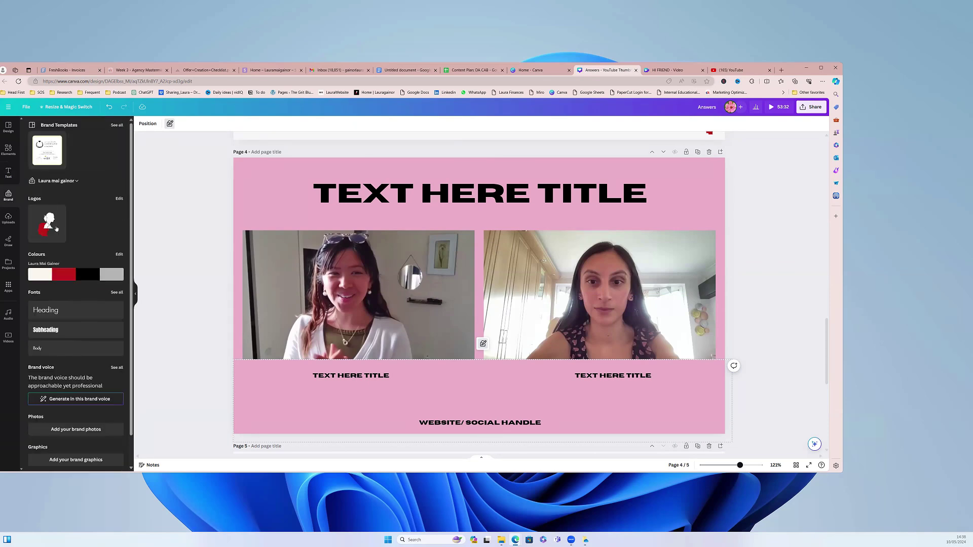
click(56, 228)
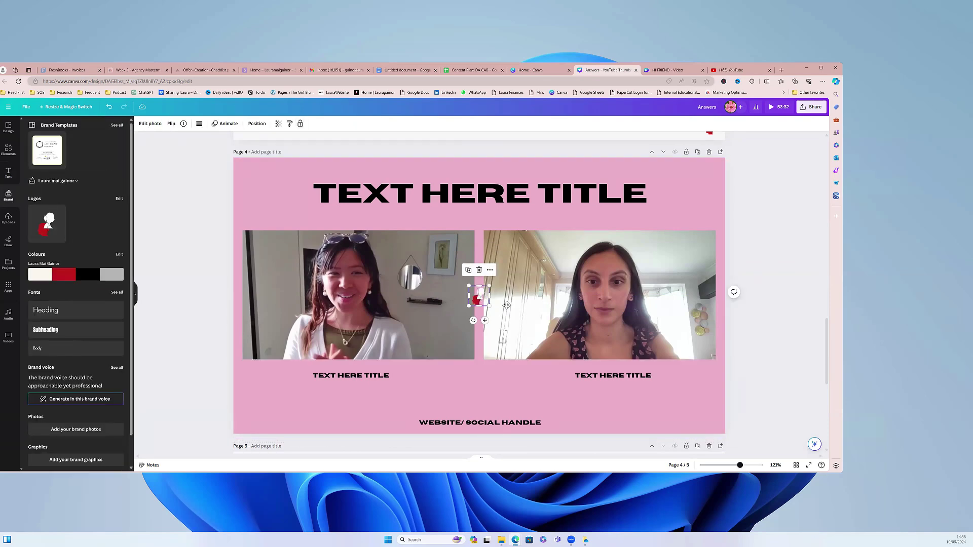
drag(584, 340, 713, 423)
Upload the JPG "promote your business on social media" from Downloads, and shrink it into the bottom-right corner of the page.
click(8, 219)
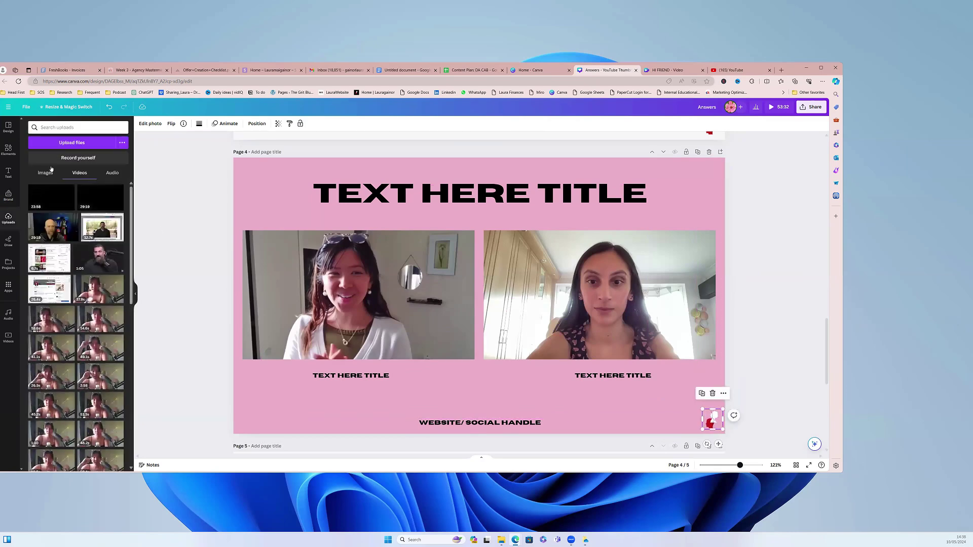
click(79, 143)
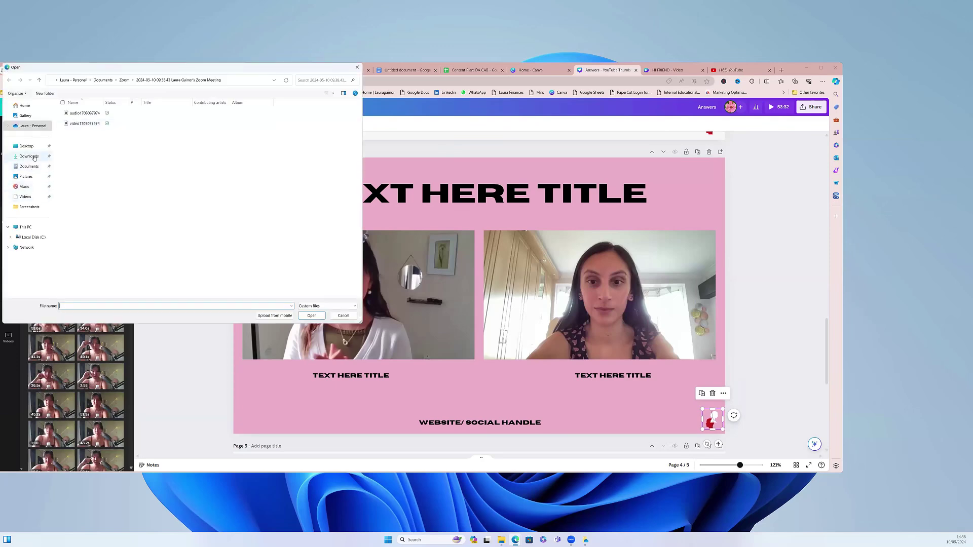
click(26, 176)
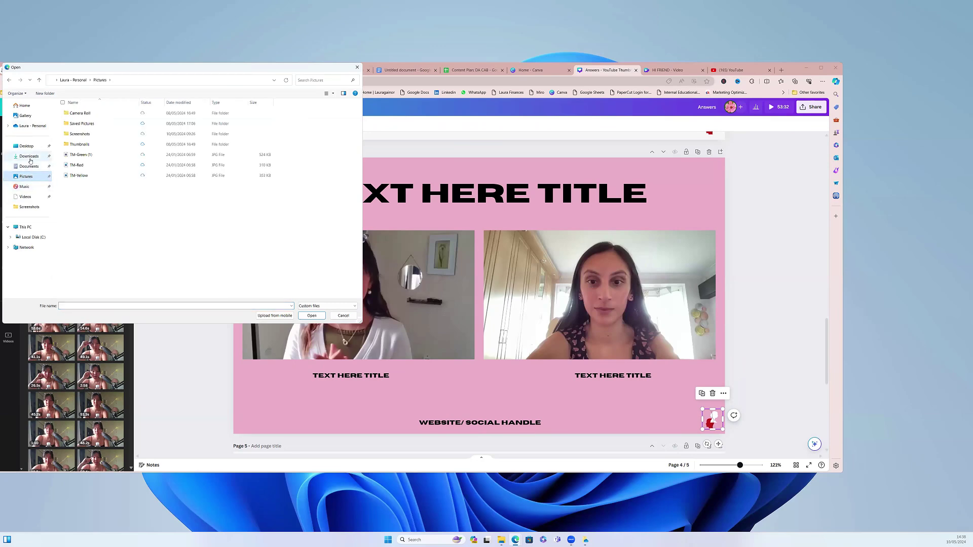
click(29, 156)
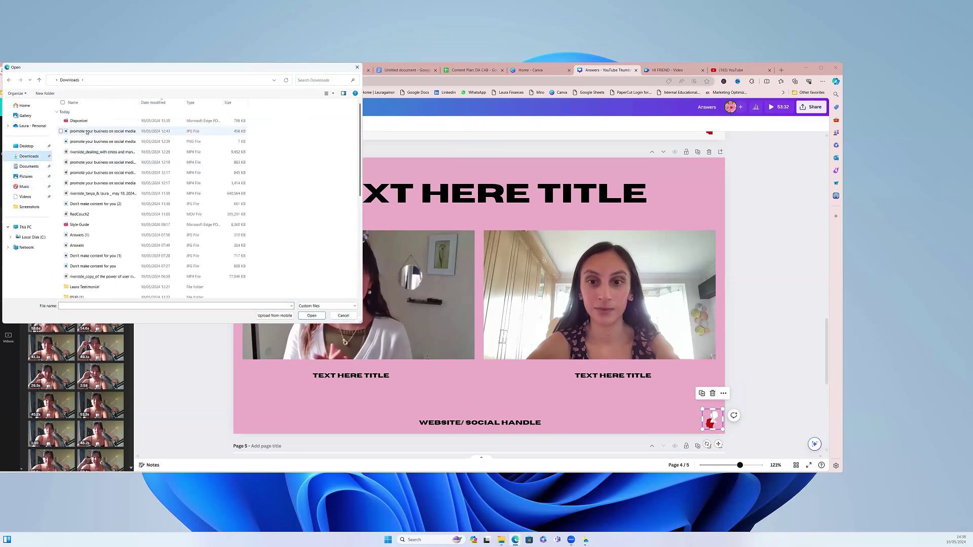
click(87, 133)
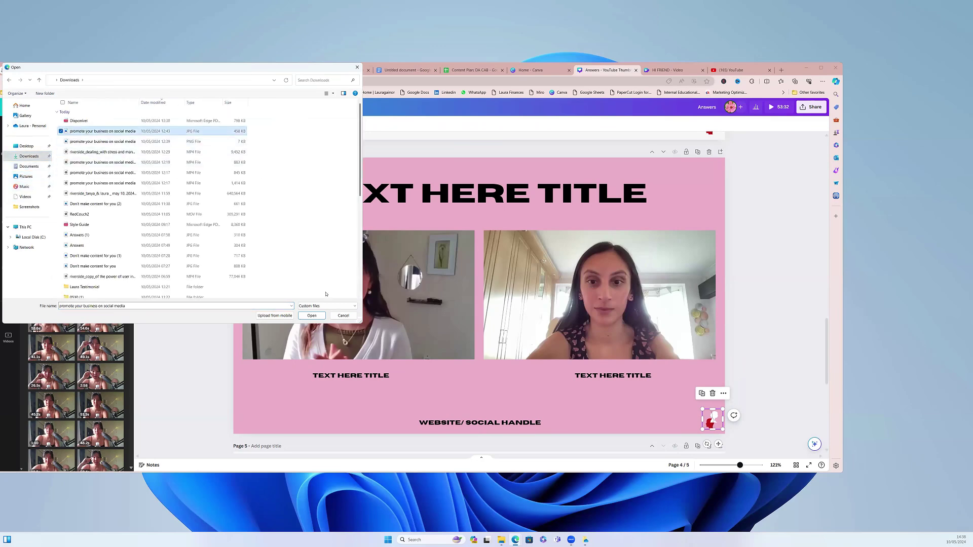
click(310, 316)
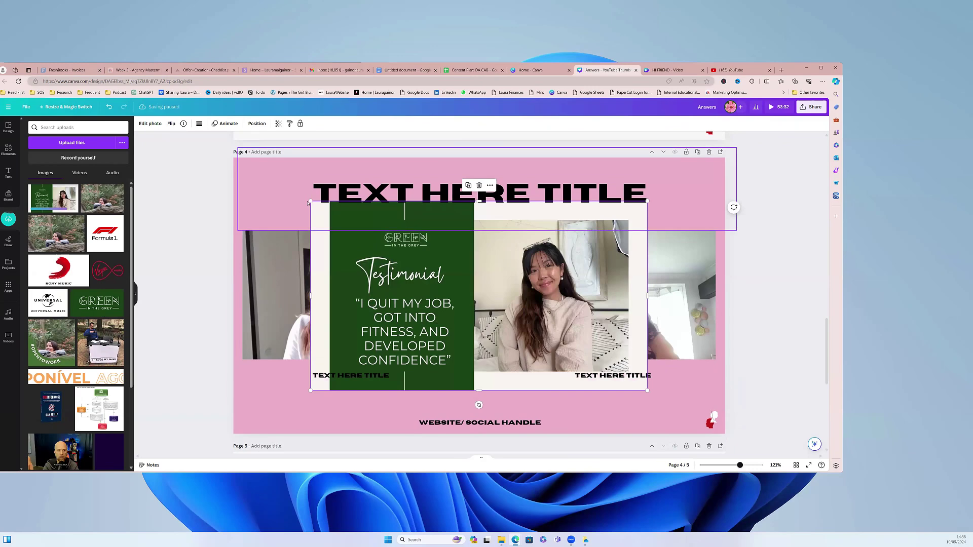
drag(308, 201, 665, 396)
click(772, 390)
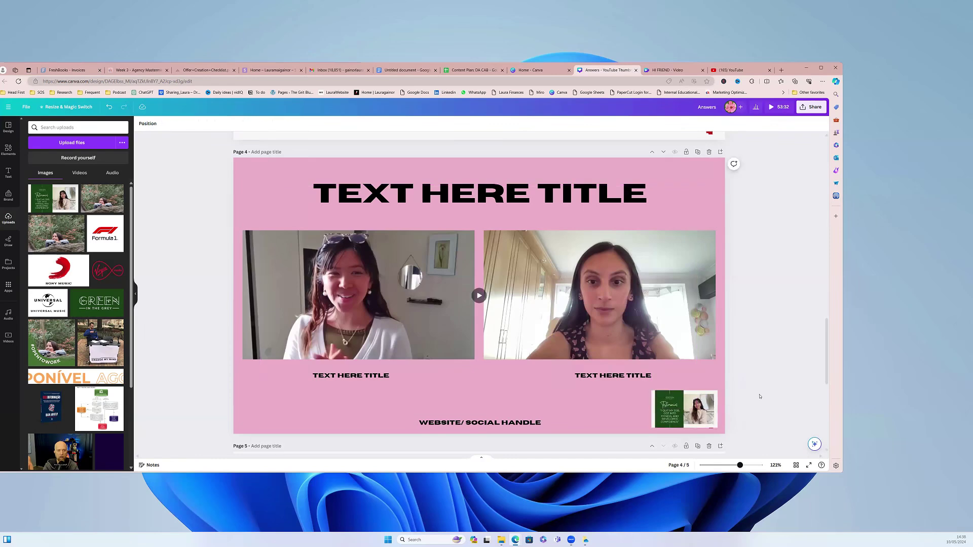
Using the HI FRIEND video design as reference, add a square flattened into a thin bar across the top edge of the left video.
click(667, 70)
click(606, 70)
click(668, 70)
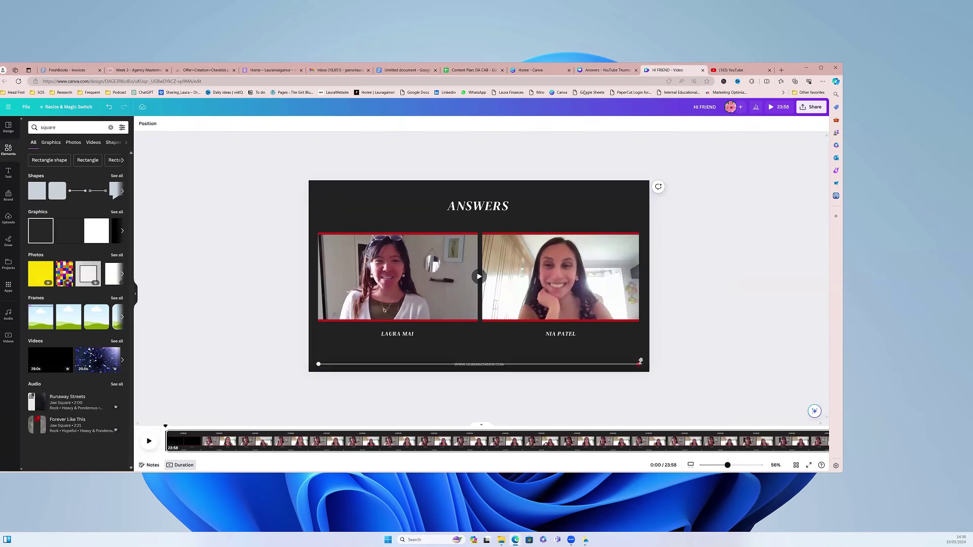
click(607, 70)
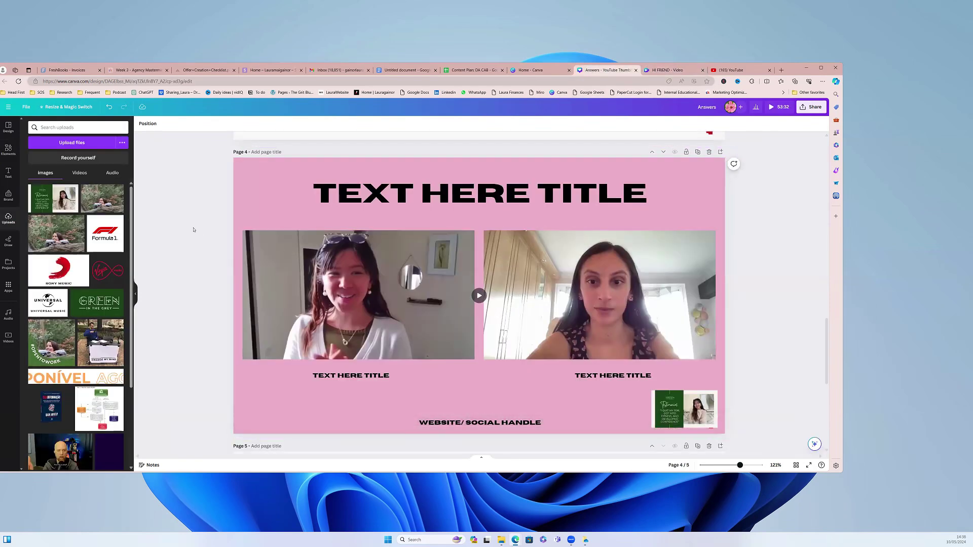
click(8, 151)
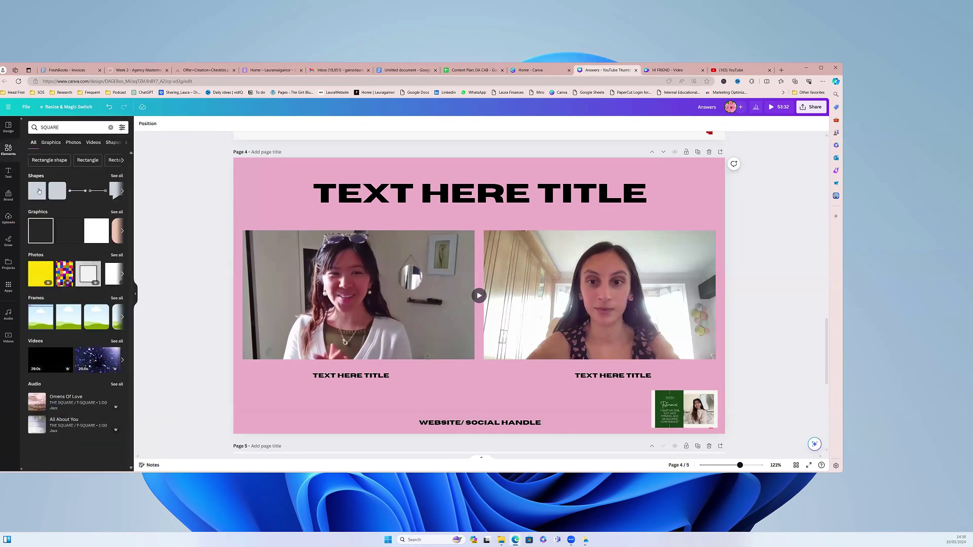
click(37, 197)
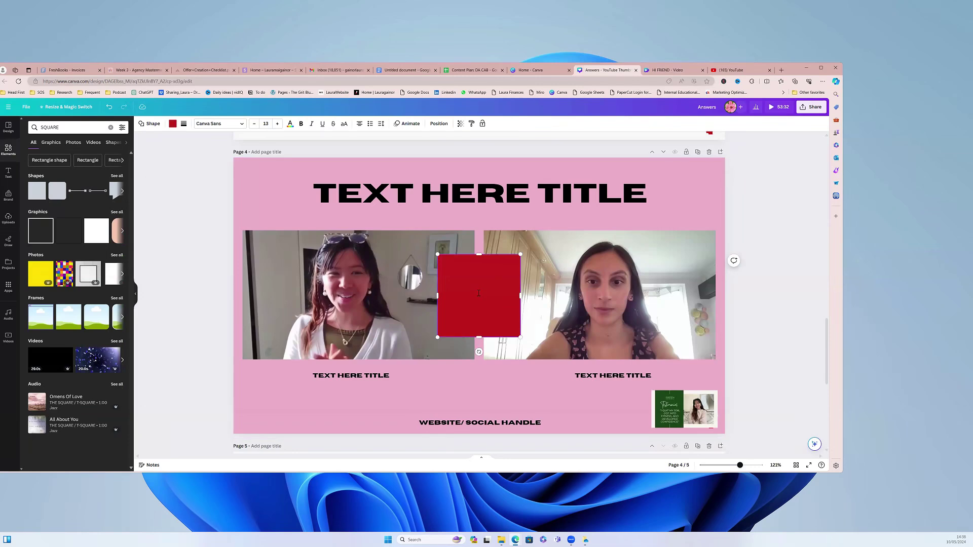
drag(493, 320, 284, 230)
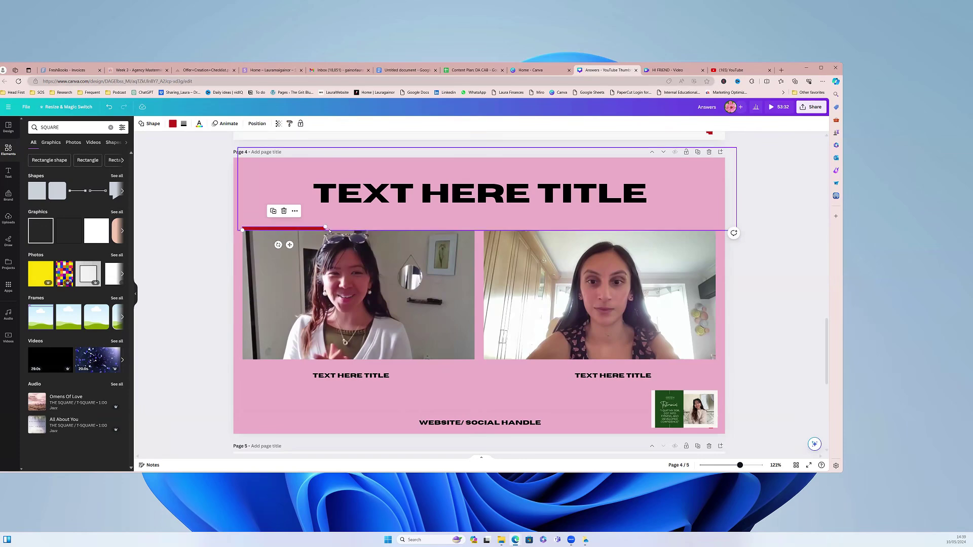
drag(326, 228, 474, 228)
Duplicate the red bar and place copies along the left video's bottom edge and the right video's top and bottom edges.
click(347, 211)
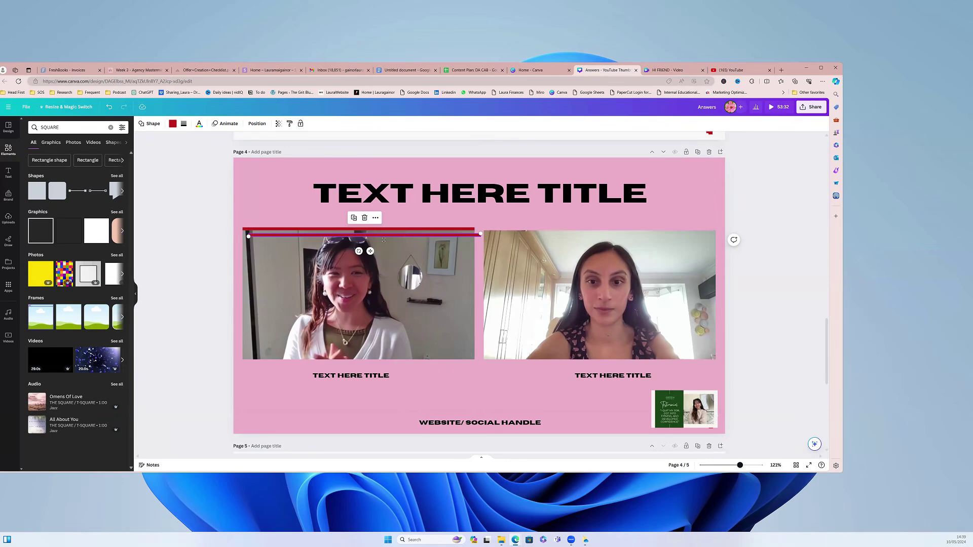
drag(371, 252, 364, 376)
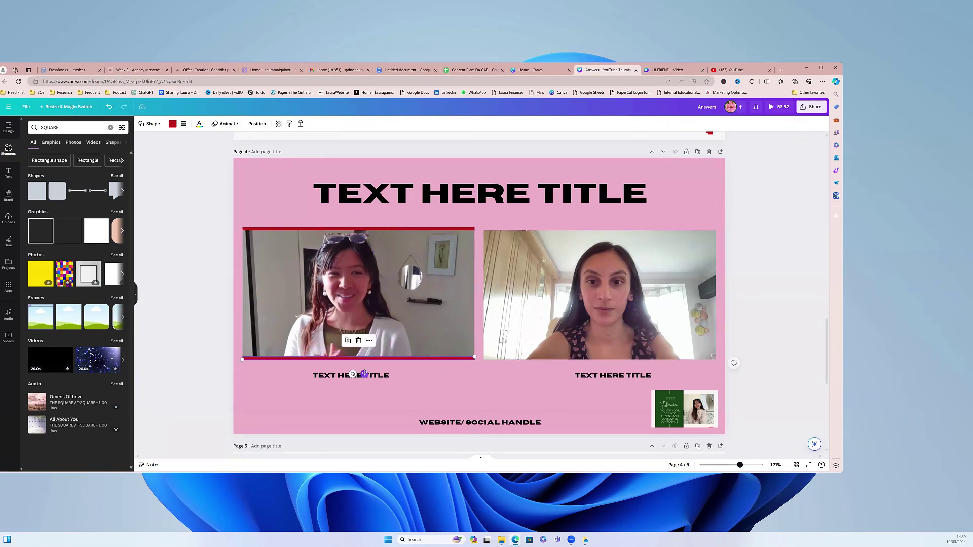
click(347, 341)
drag(370, 380, 602, 242)
click(589, 341)
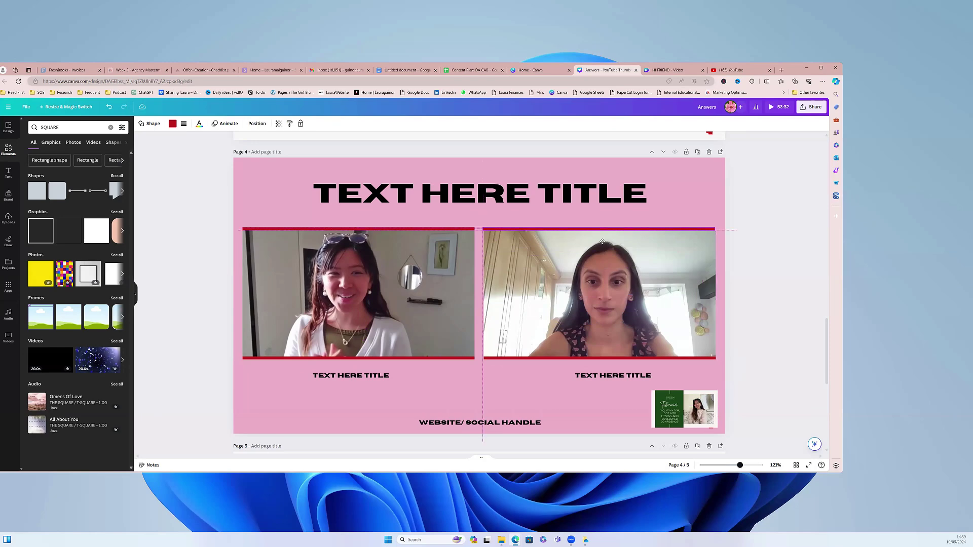
drag(603, 242, 605, 243)
click(753, 257)
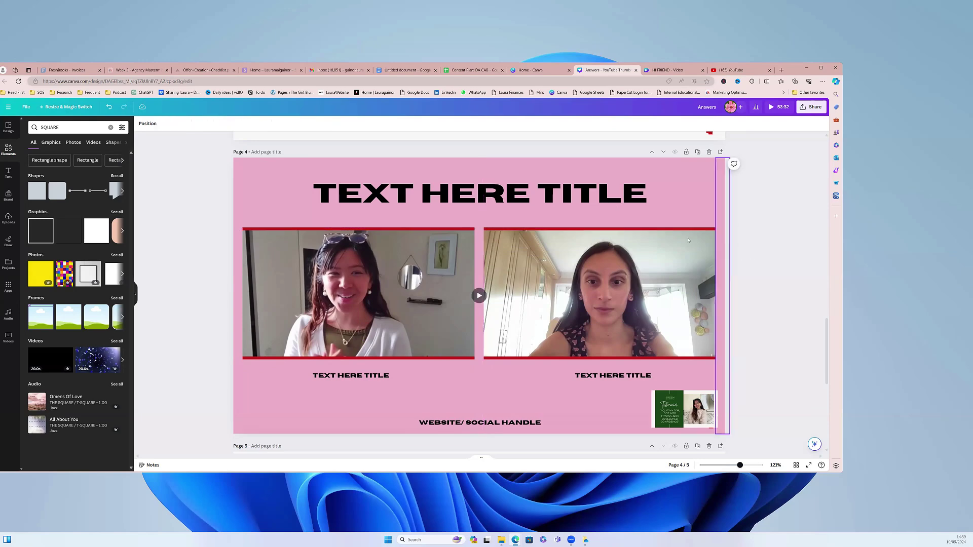
Duplicate the right video's upper red bar, rotate the copy vertical, and fit it along that video's left edge.
click(652, 228)
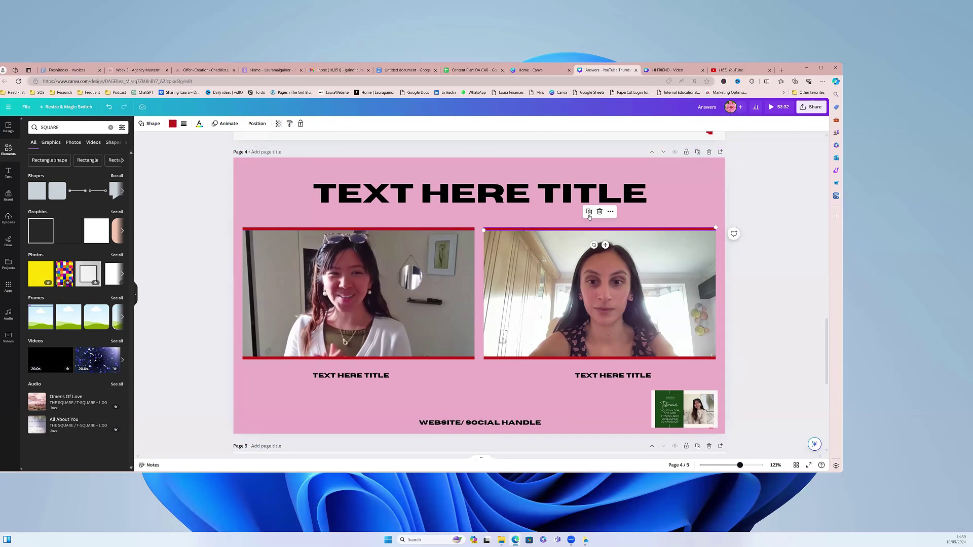
drag(612, 251, 596, 272)
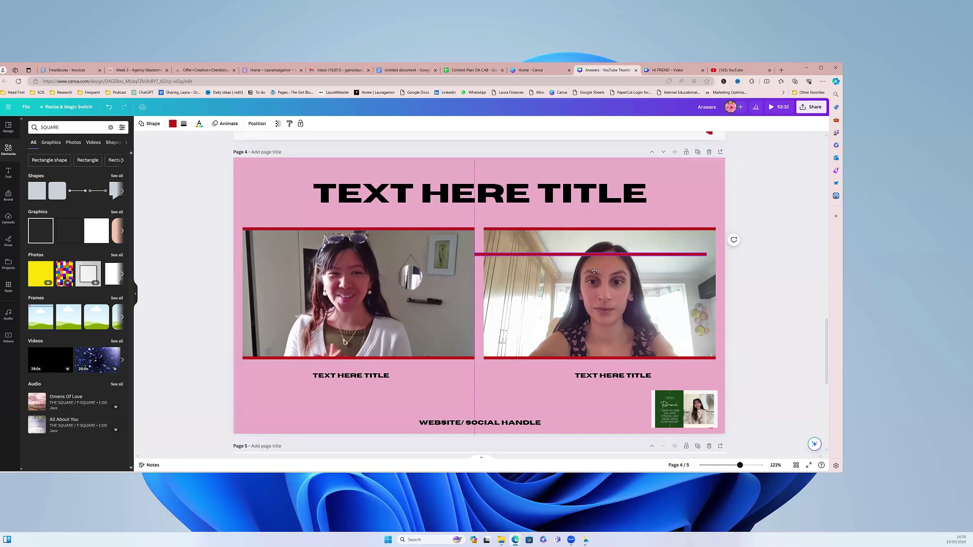
drag(707, 253, 486, 358)
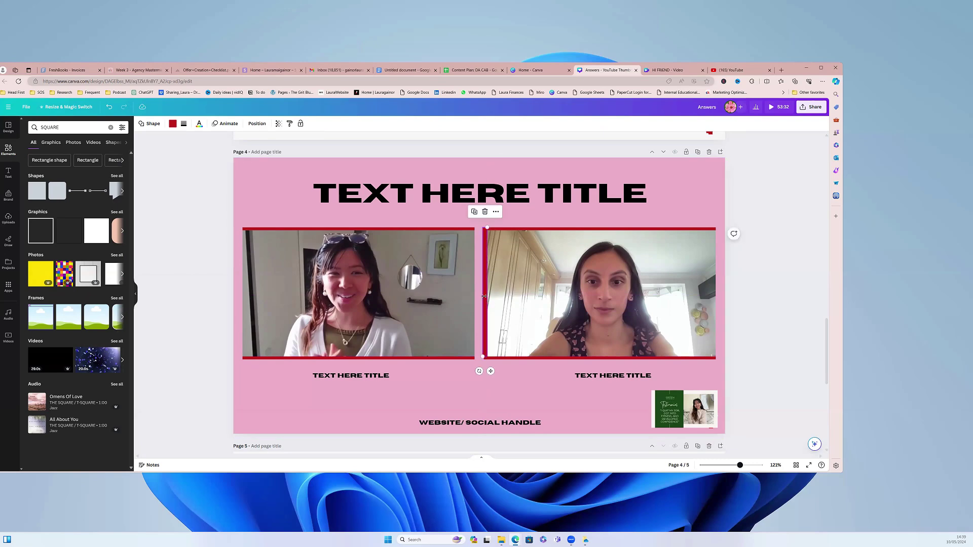
click(750, 465)
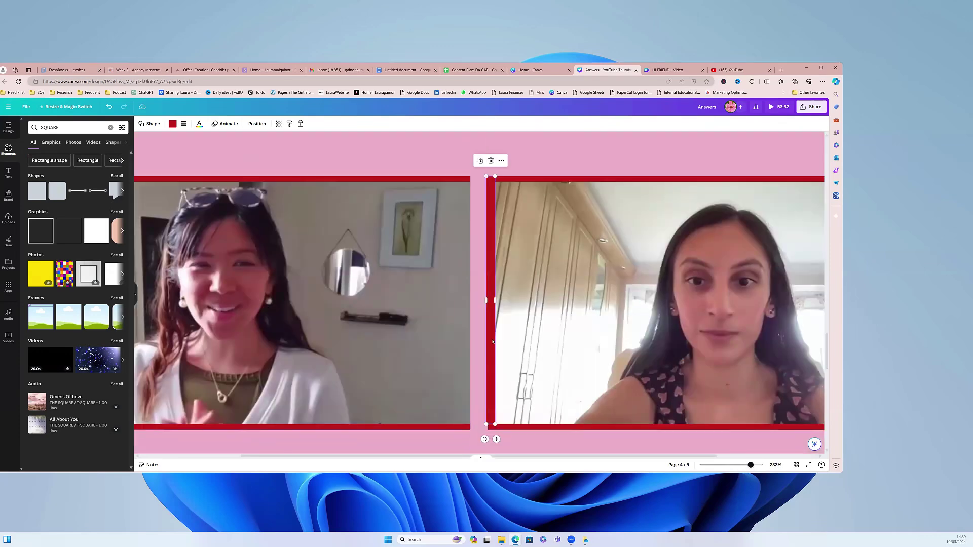
drag(493, 342, 495, 344)
click(475, 419)
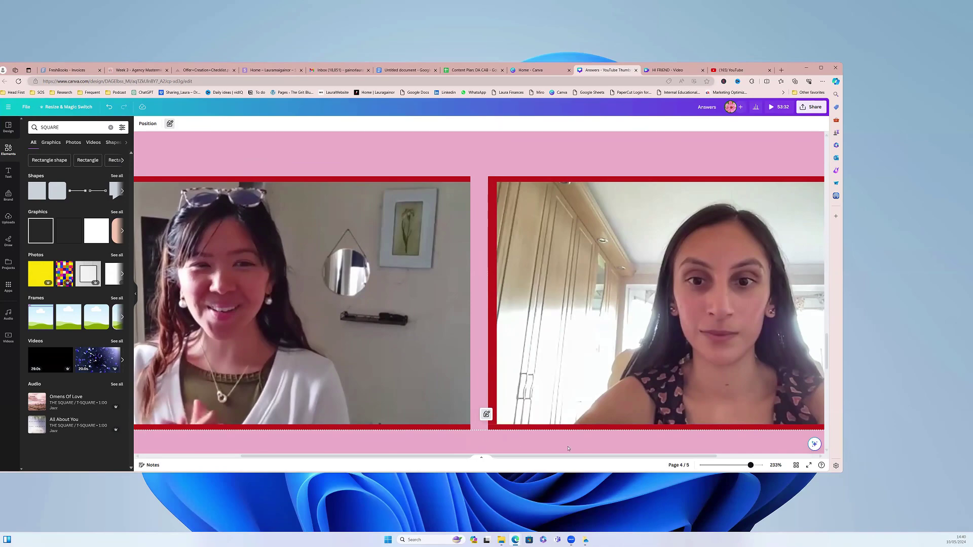
Duplicate the vertical red bar and place the copy along the left video's right edge.
click(722, 465)
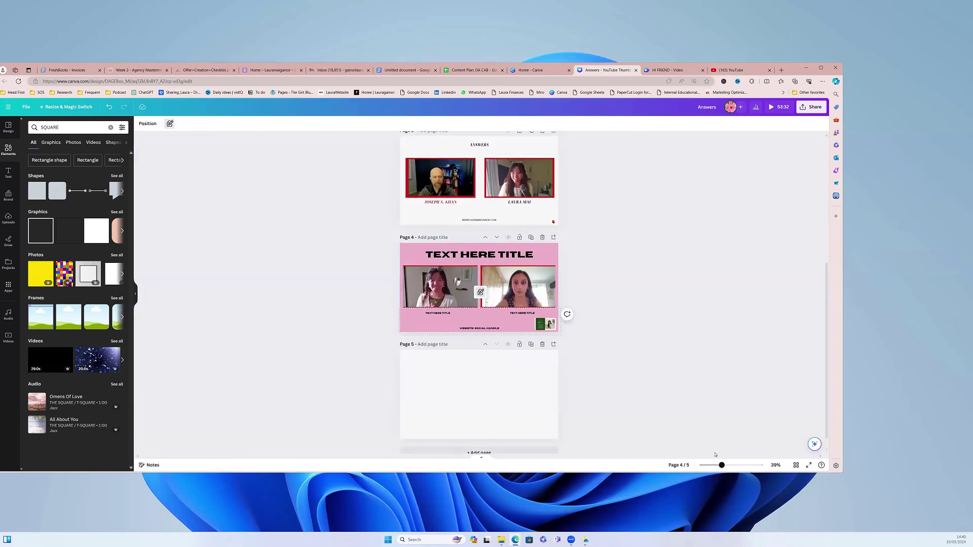
drag(728, 464, 745, 466)
click(745, 467)
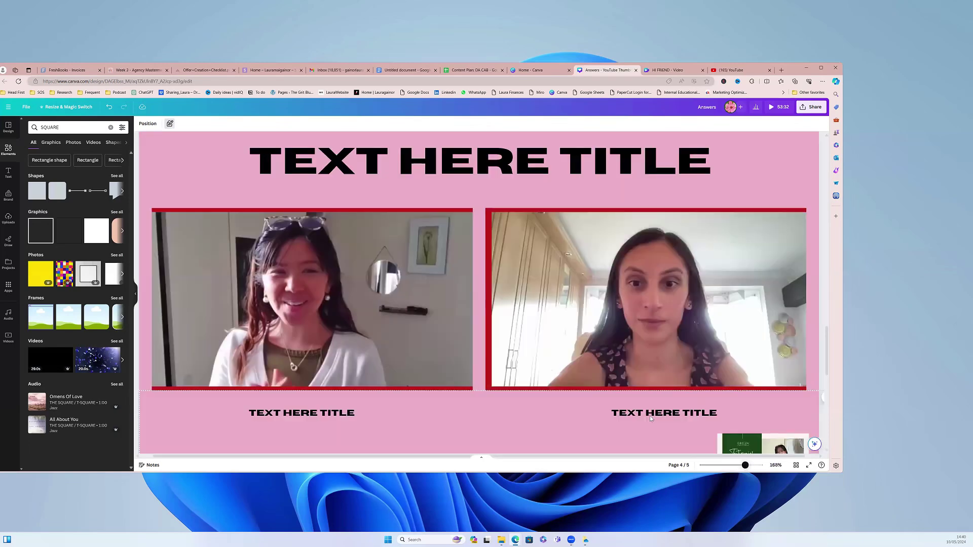
click(488, 299)
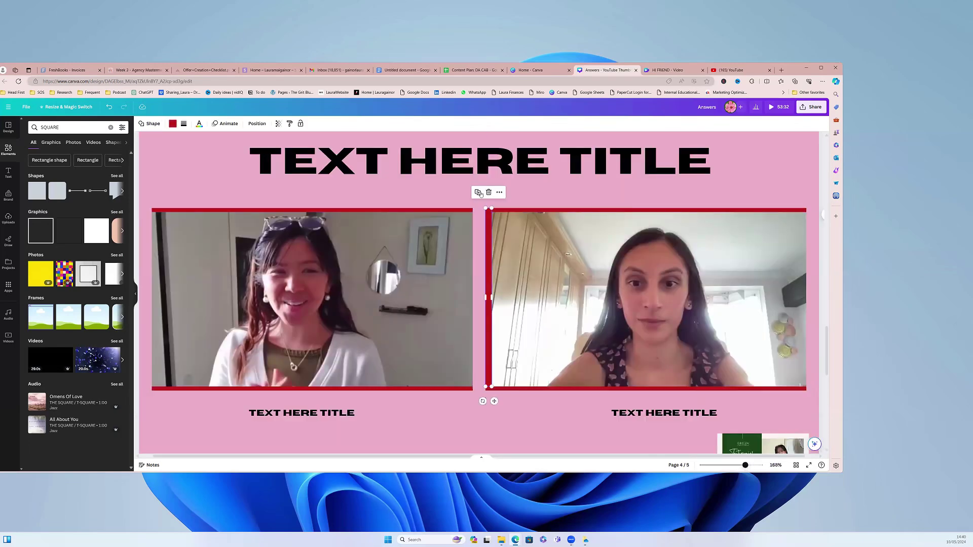
mouse_move(489, 236)
mouse_down()
mouse_move(497, 245)
mouse_move(470, 241)
mouse_up()
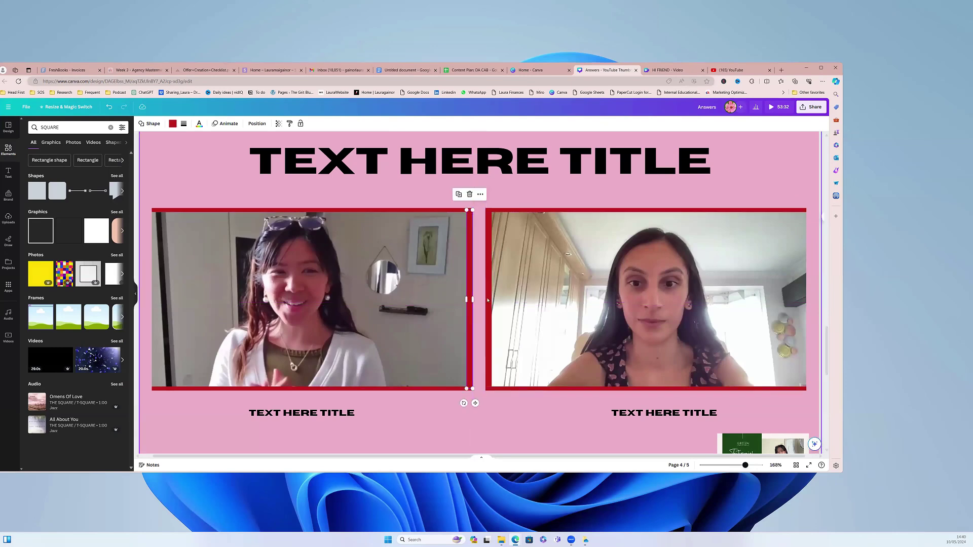
click(459, 419)
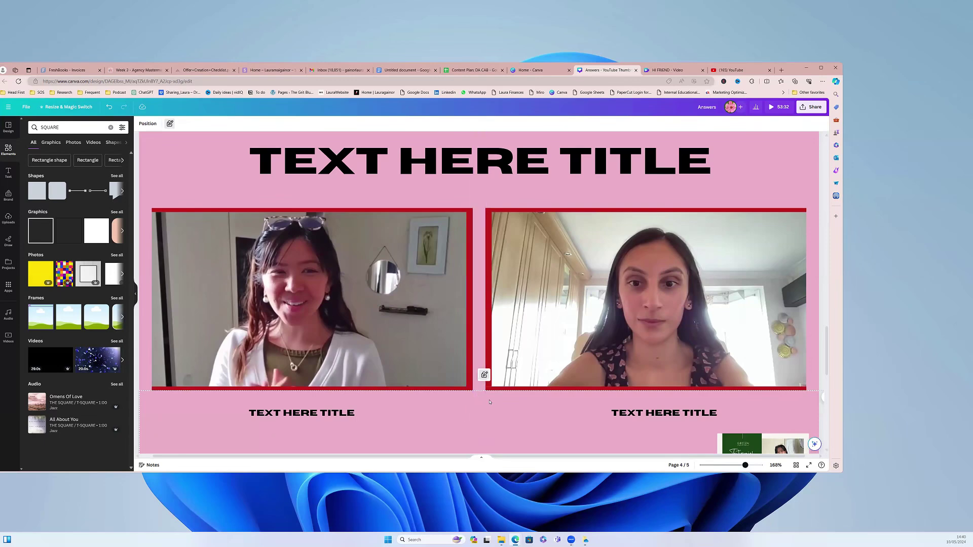
Duplicate the left video's vertical red bar and place the copy along that video's left edge.
click(471, 218)
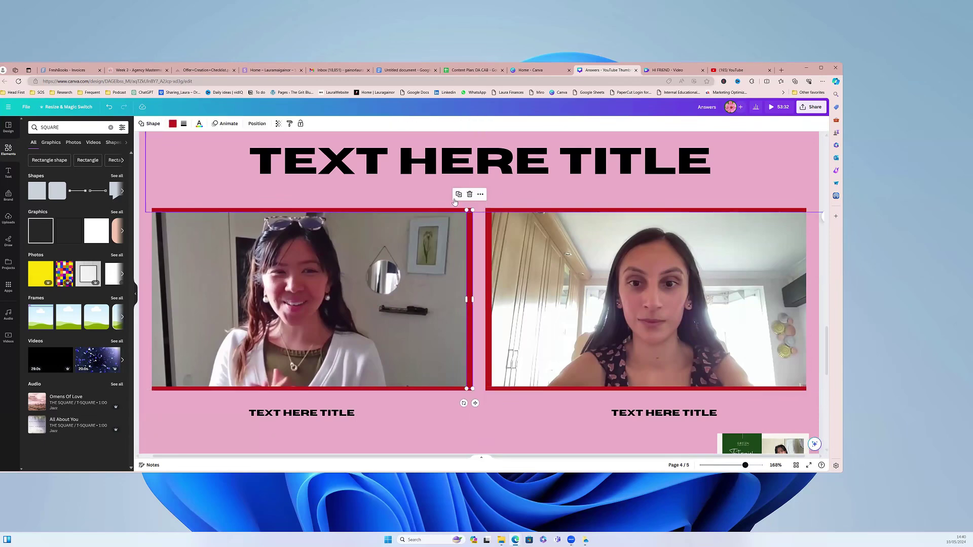
drag(470, 240, 479, 248)
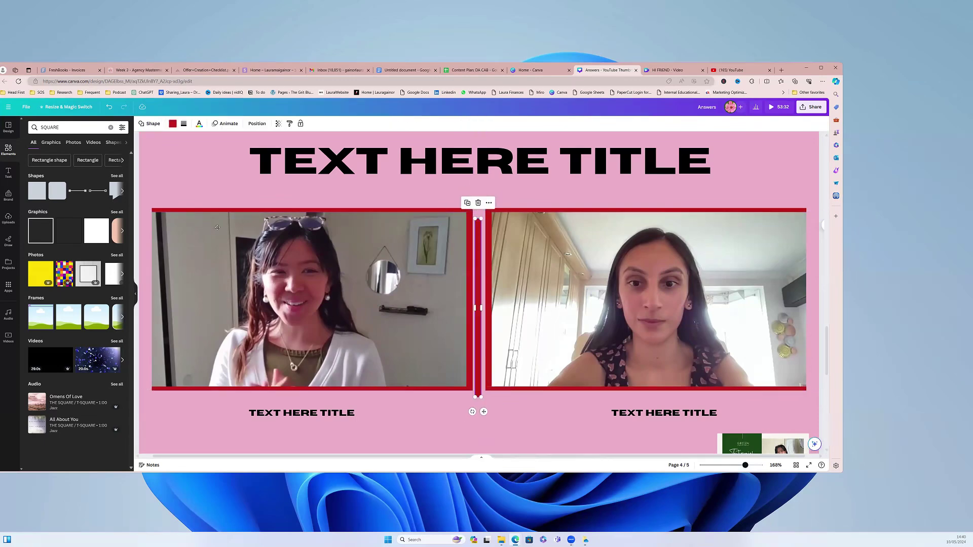
drag(217, 227, 157, 238)
click(479, 437)
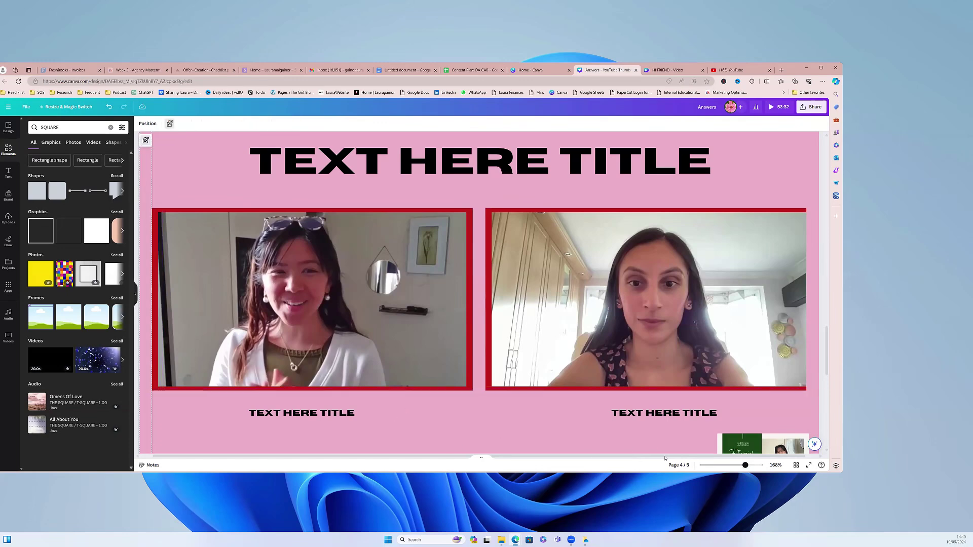
Duplicate the vertical red bar on the right video's left edge and place the copy along its right edge.
drag(660, 457, 682, 457)
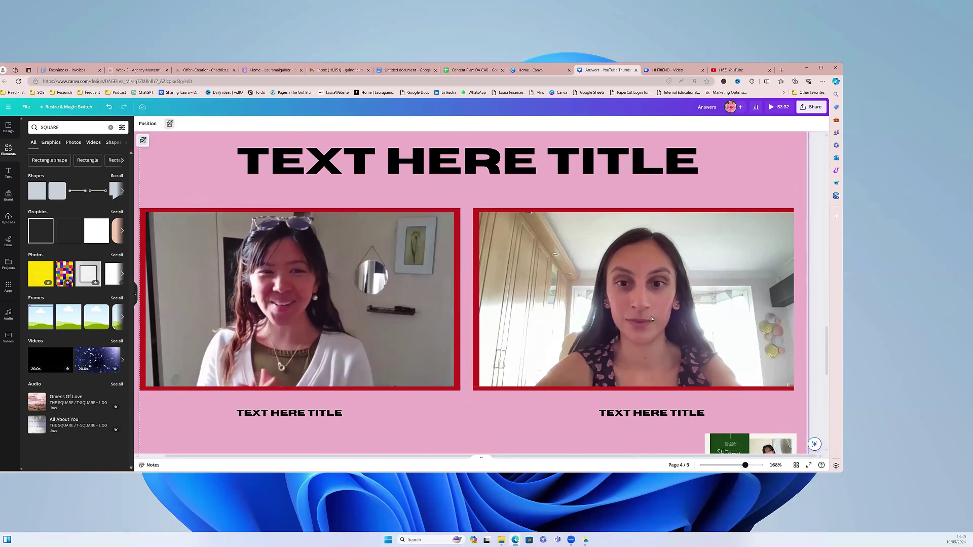
key(ctrl+v)
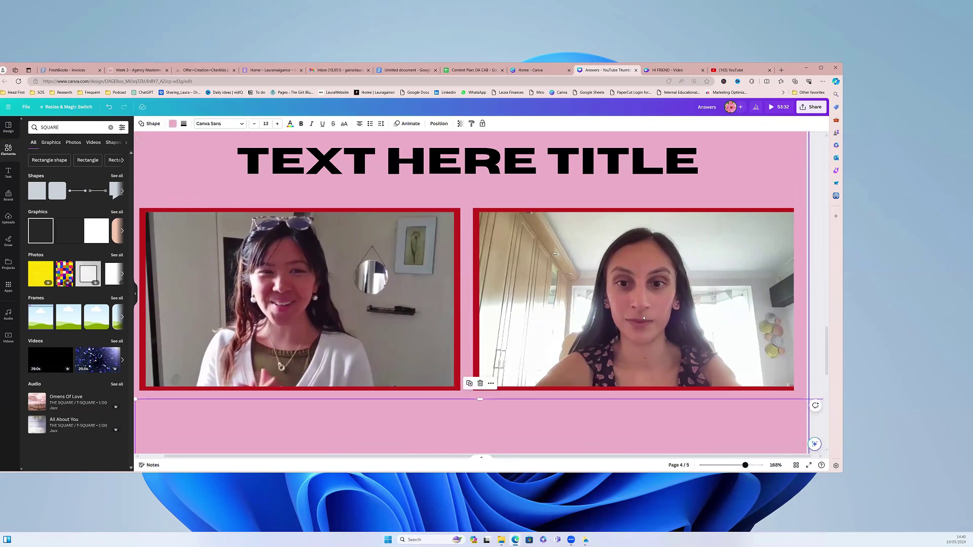
click(475, 290)
click(477, 291)
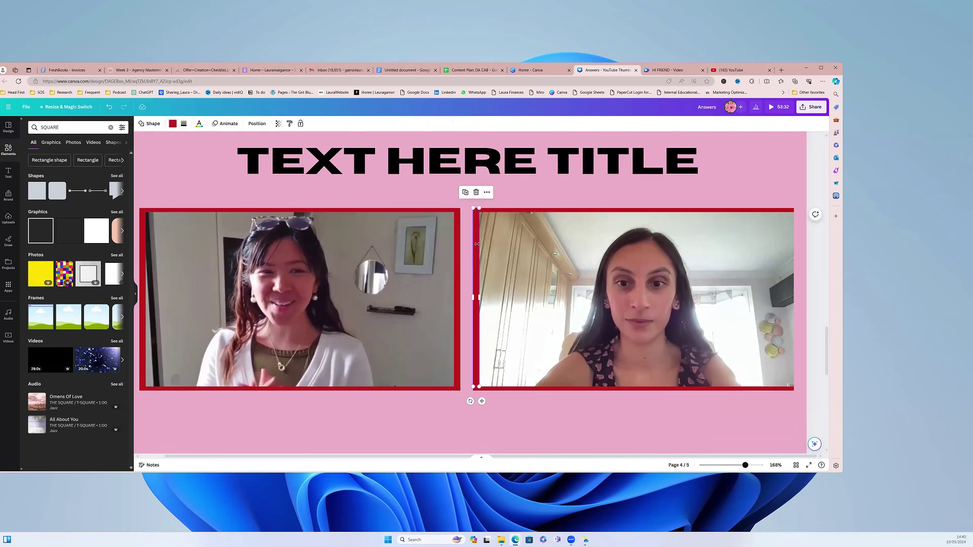
drag(477, 228, 792, 231)
click(808, 253)
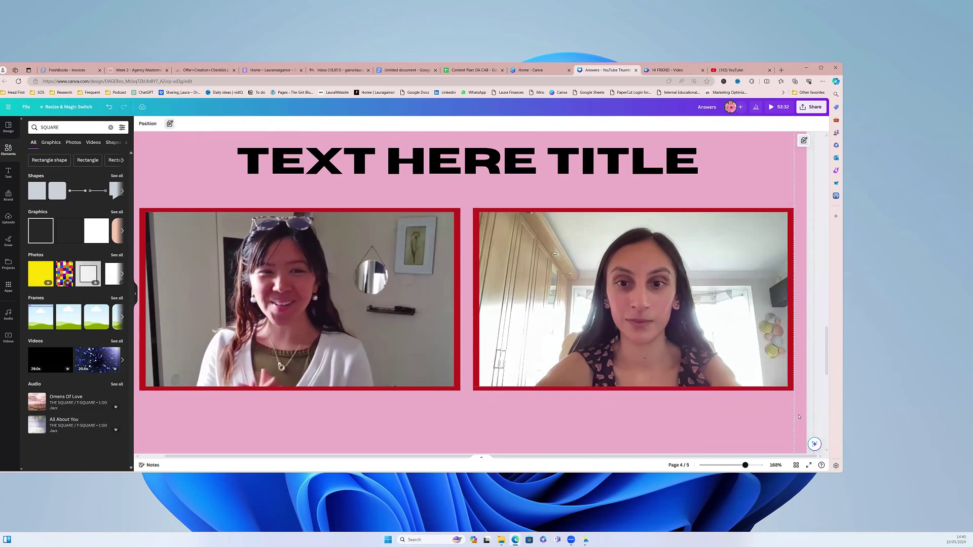
Recolour a vertical red bar with the off-white document colour and apply the change to all matching red elements across the pages.
drag(745, 465, 719, 464)
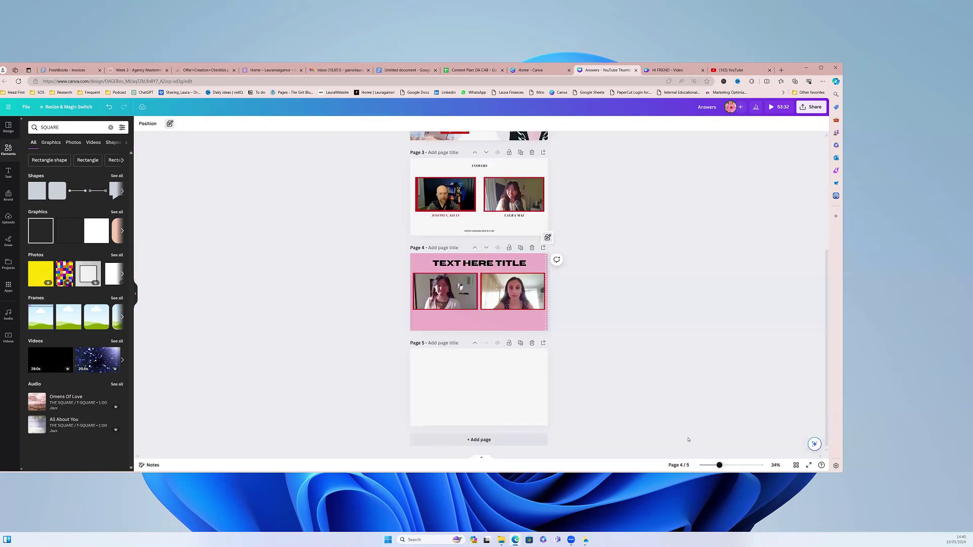
click(736, 464)
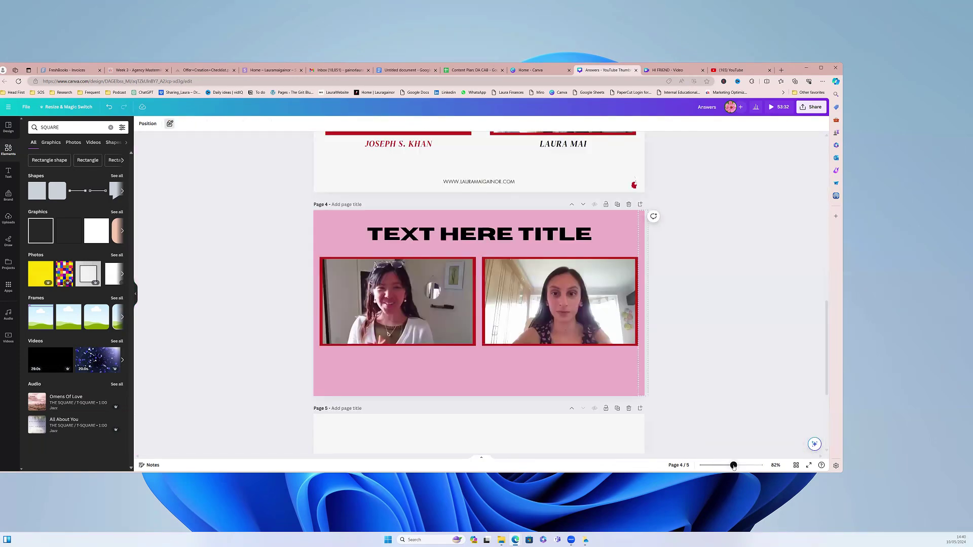
click(484, 294)
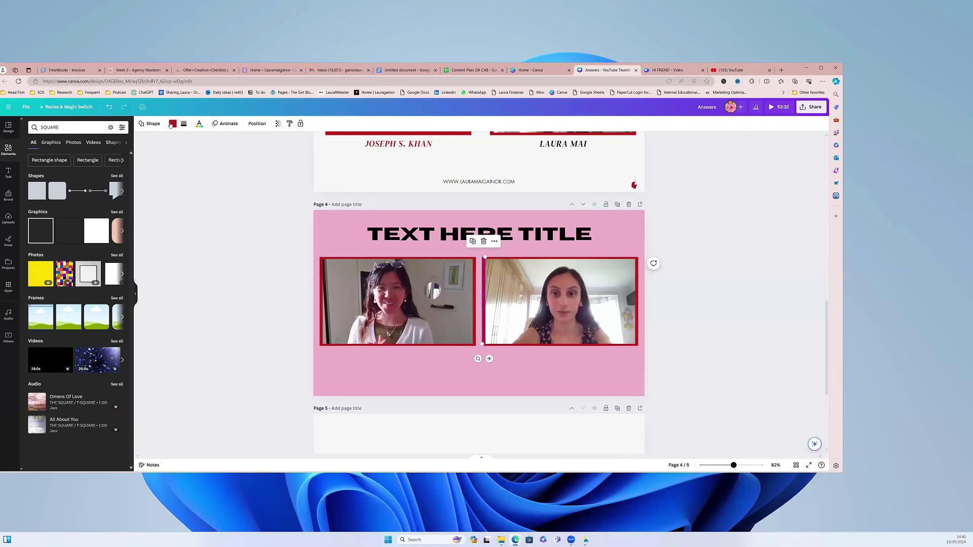
click(118, 163)
click(61, 461)
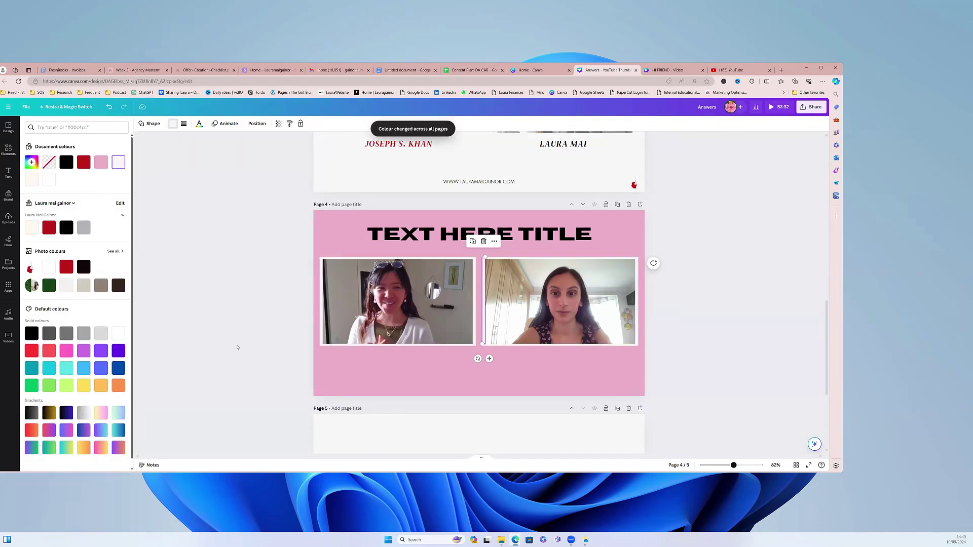
click(232, 363)
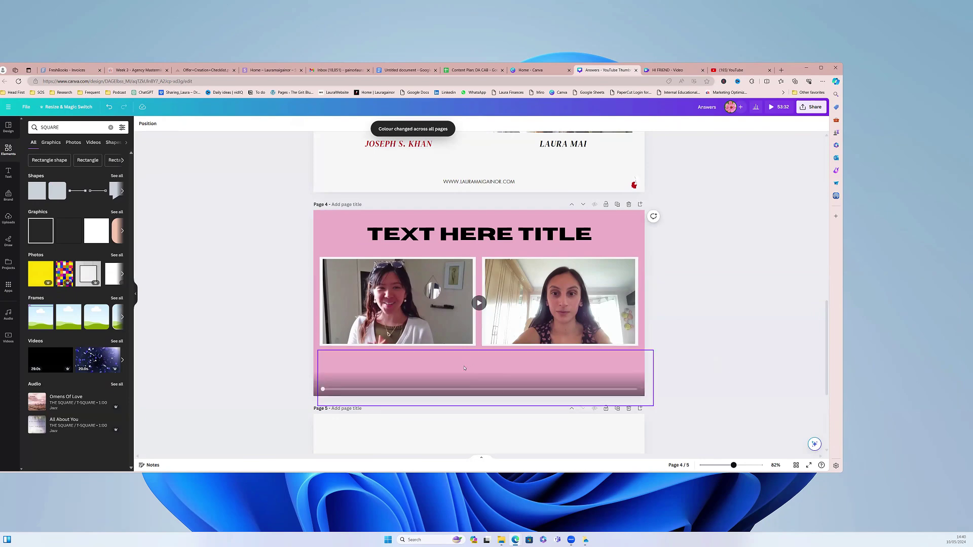
Send the pink rectangle covering the page's lower area backward, behind the two name labels and the website line.
click(516, 375)
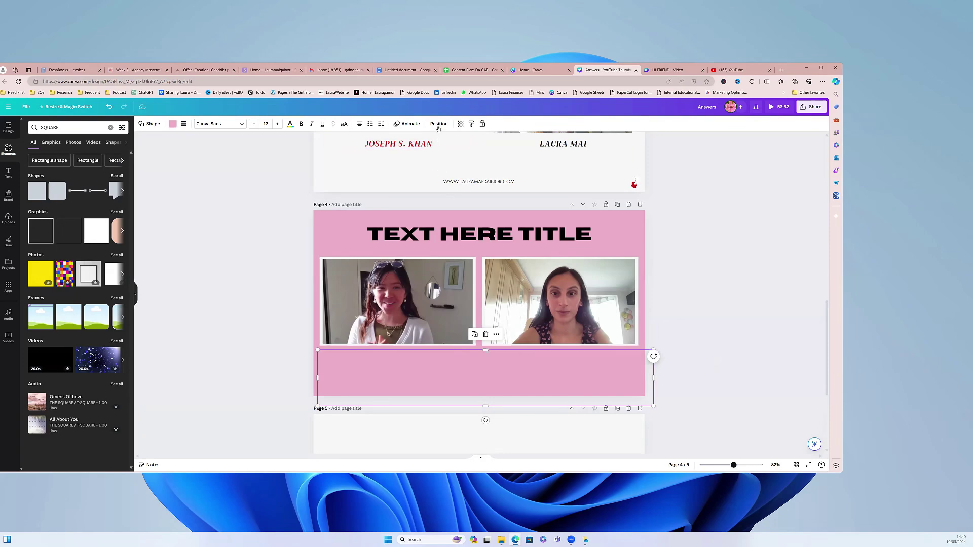
click(439, 124)
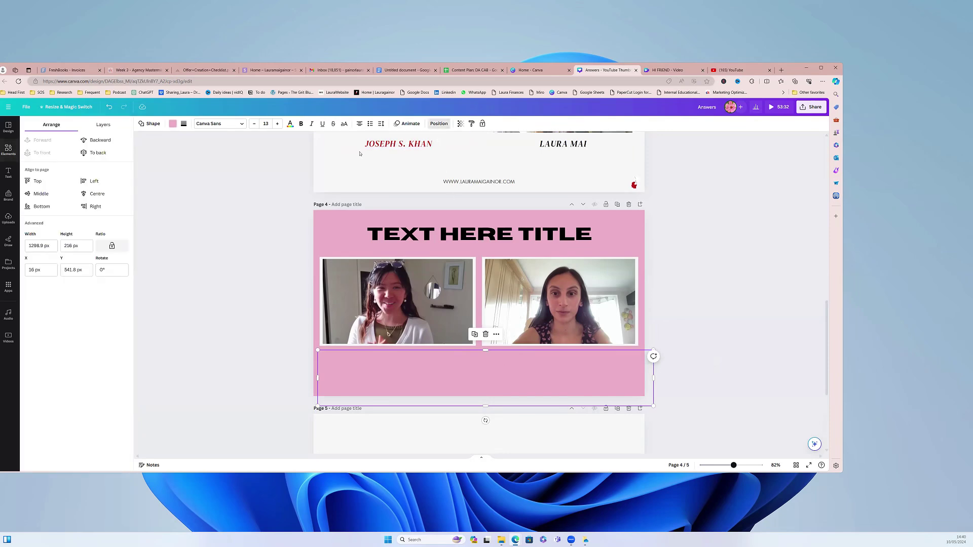
click(99, 145)
click(99, 145)
click(100, 146)
click(564, 392)
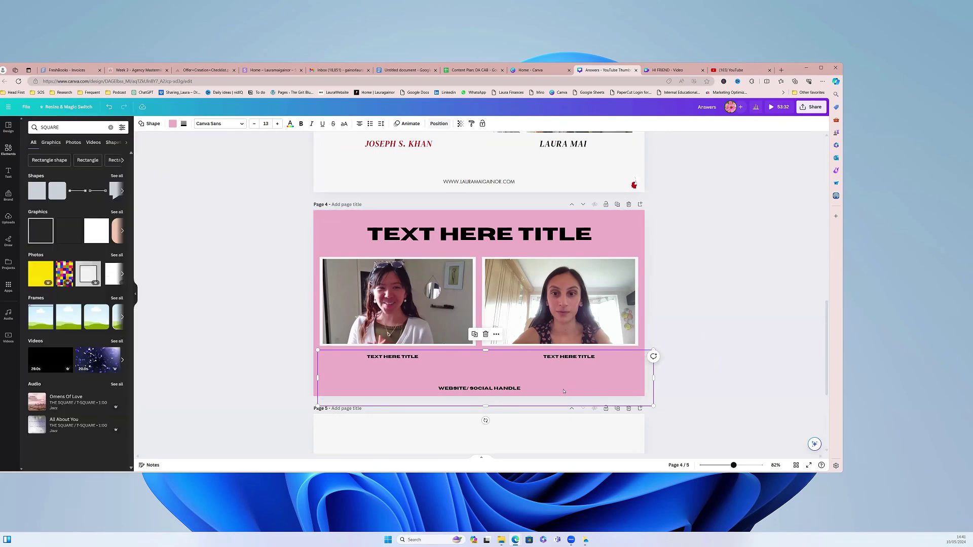
click(679, 396)
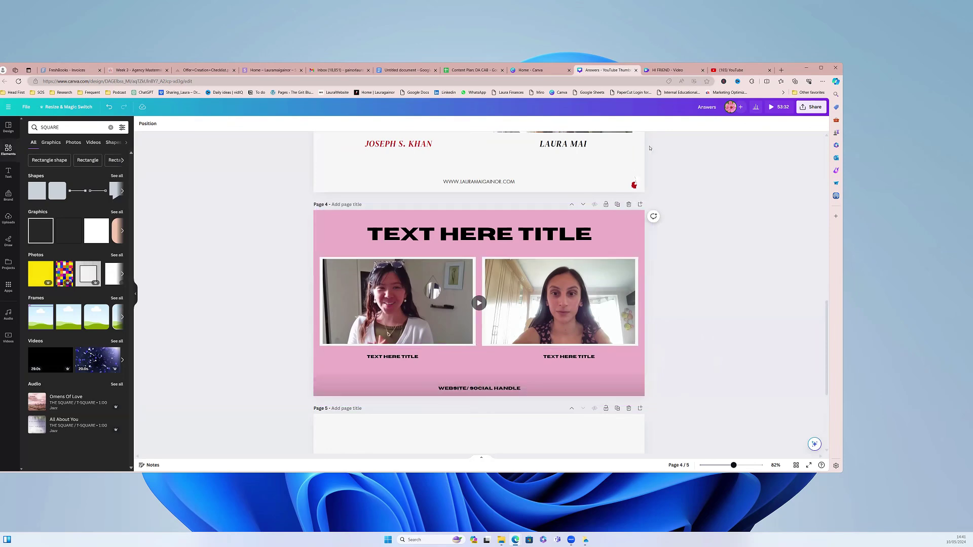
Switch to the HI FRIEND video design for reference.
click(680, 69)
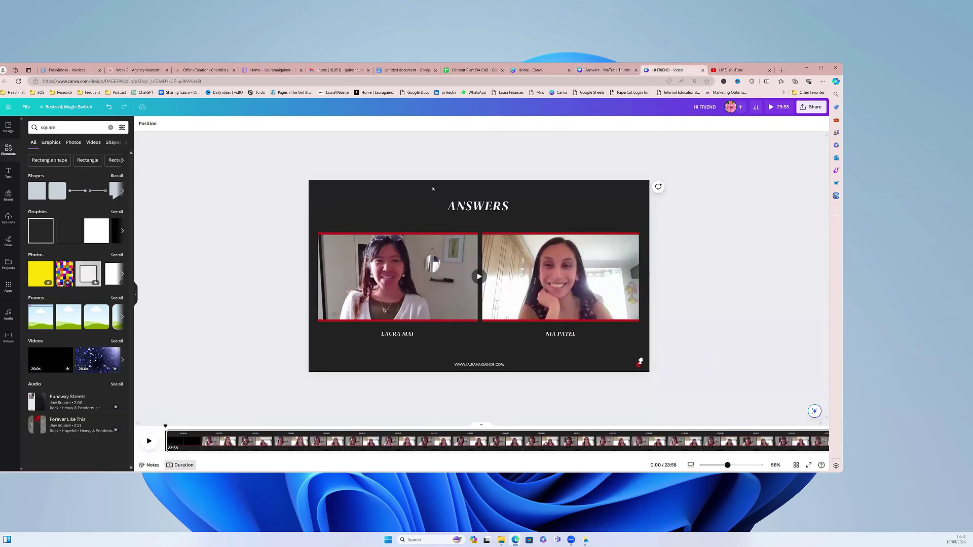